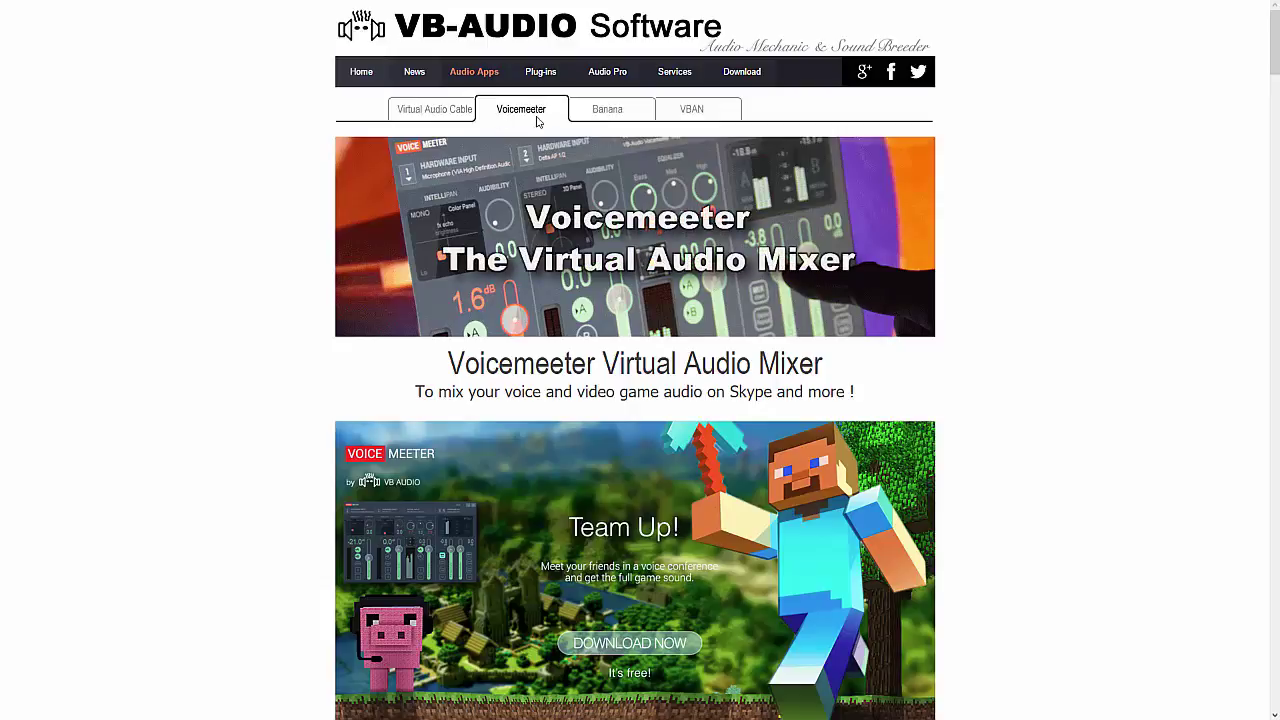
- Open the VB-Audio Virtual Audio Cable page and scroll down to the INSTALL VB-CABLE download box
scroll(537, 121, "down", 15)
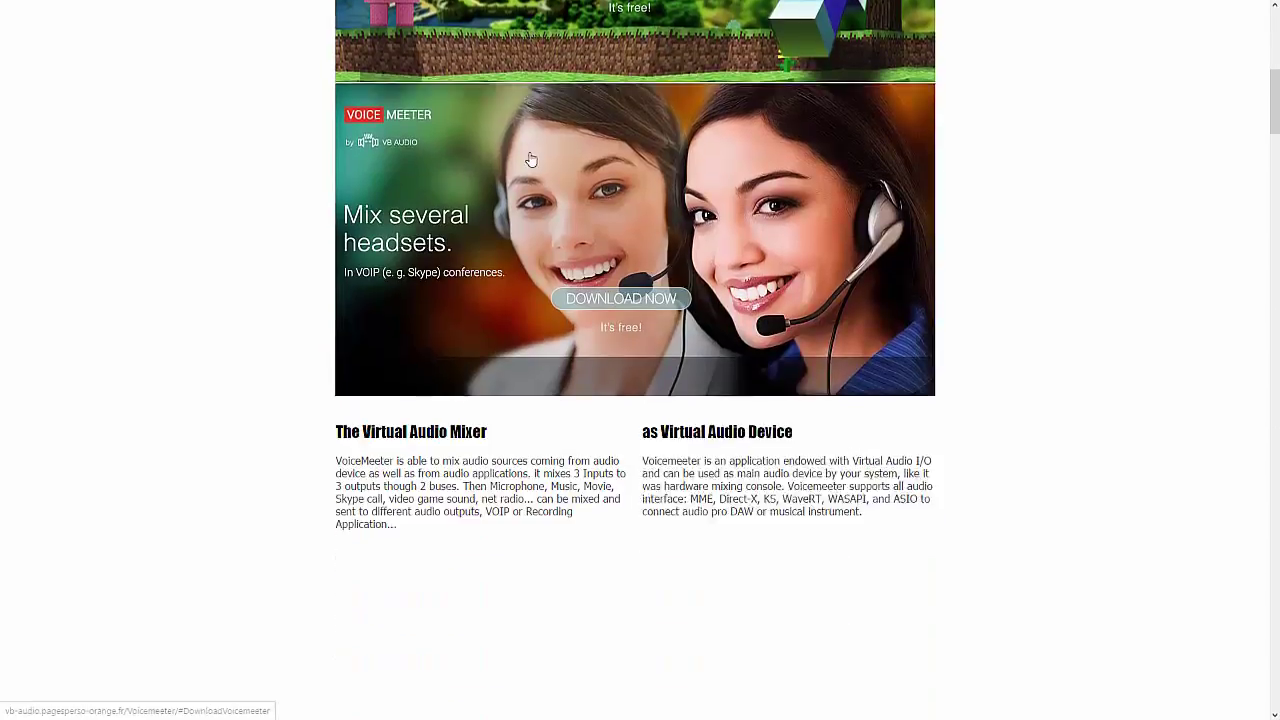
scroll(531, 160, "down", 20)
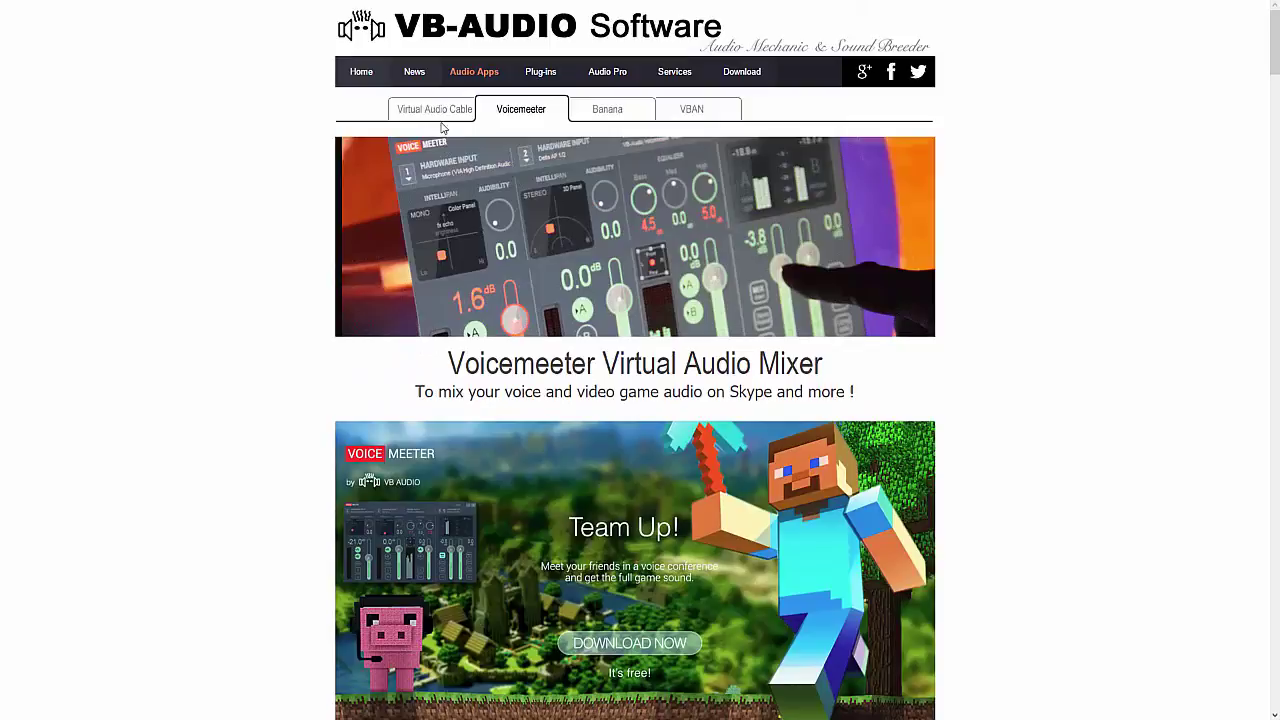
left_click(440, 114)
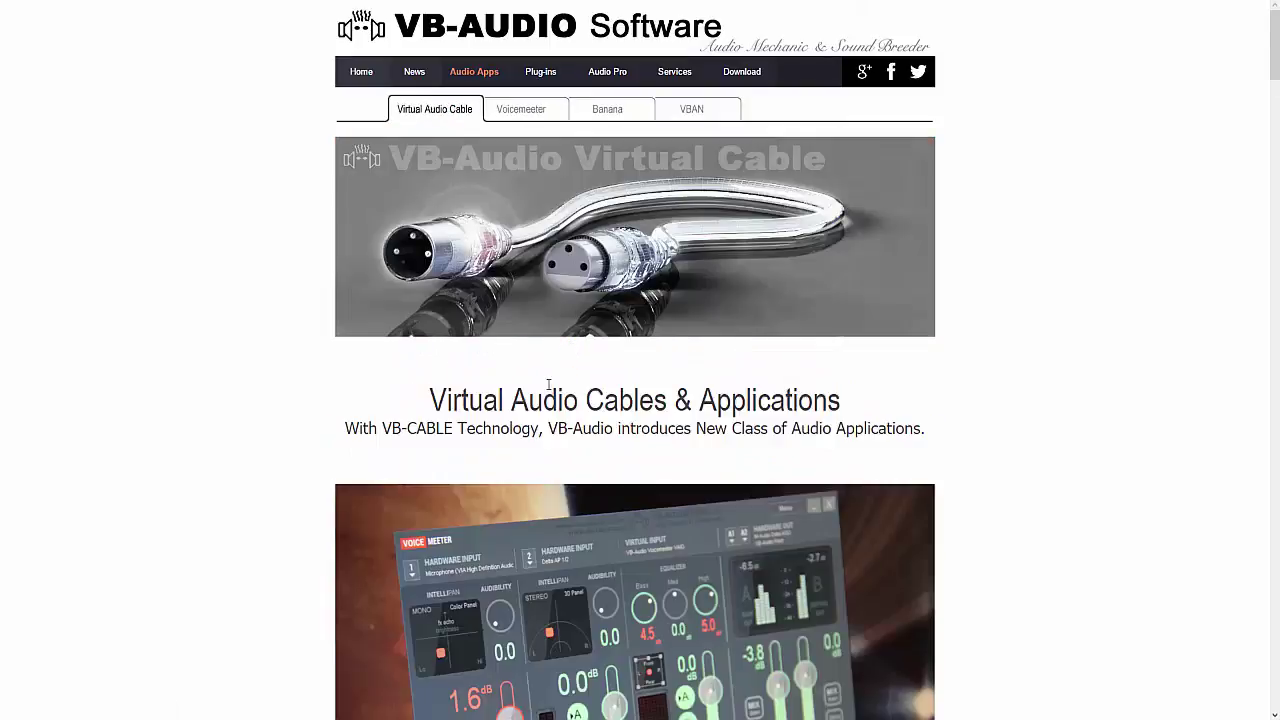
scroll(543, 400, "down", 10)
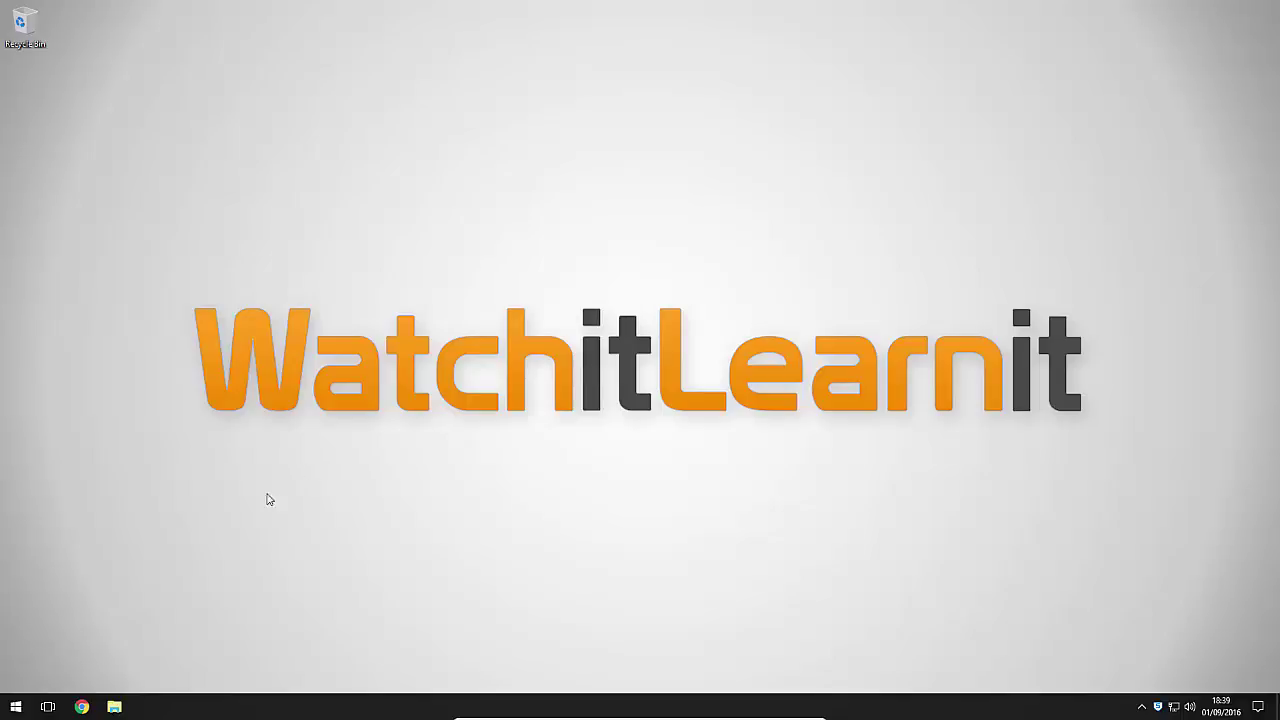
- Search the Start menu for 'voice' and launch Voicemeeter
left_click(16, 706)
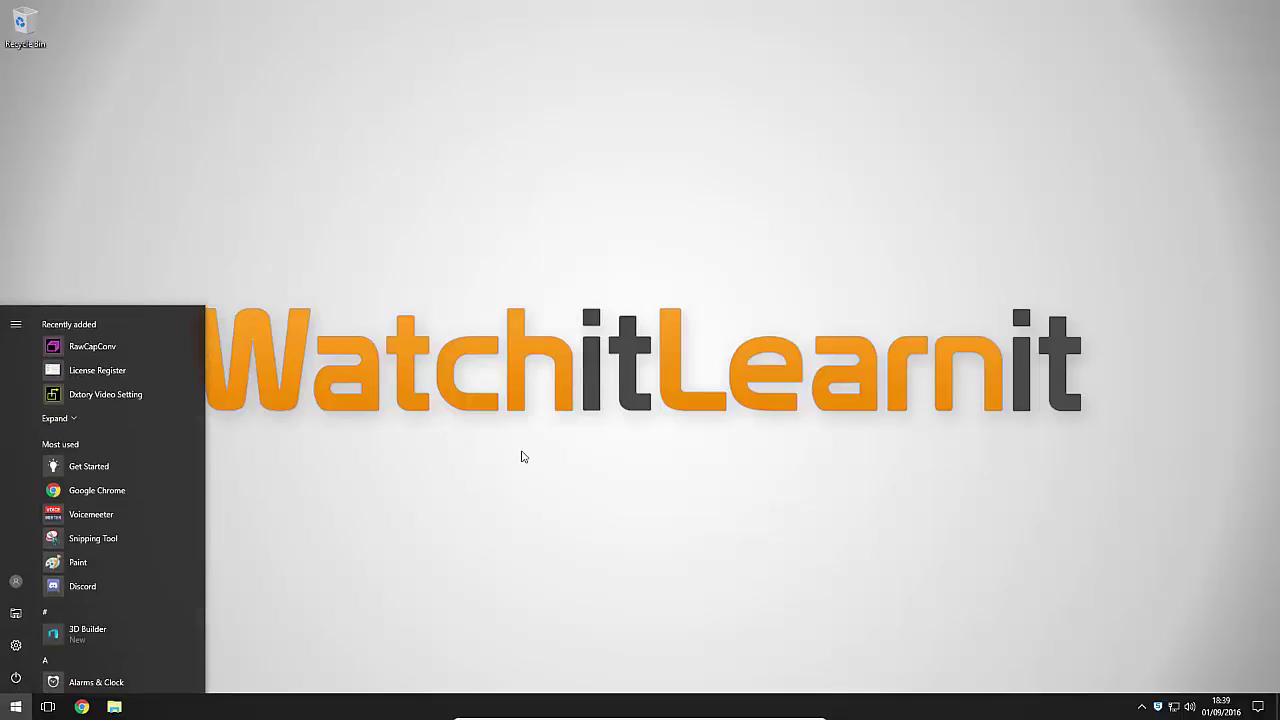
type("voice")
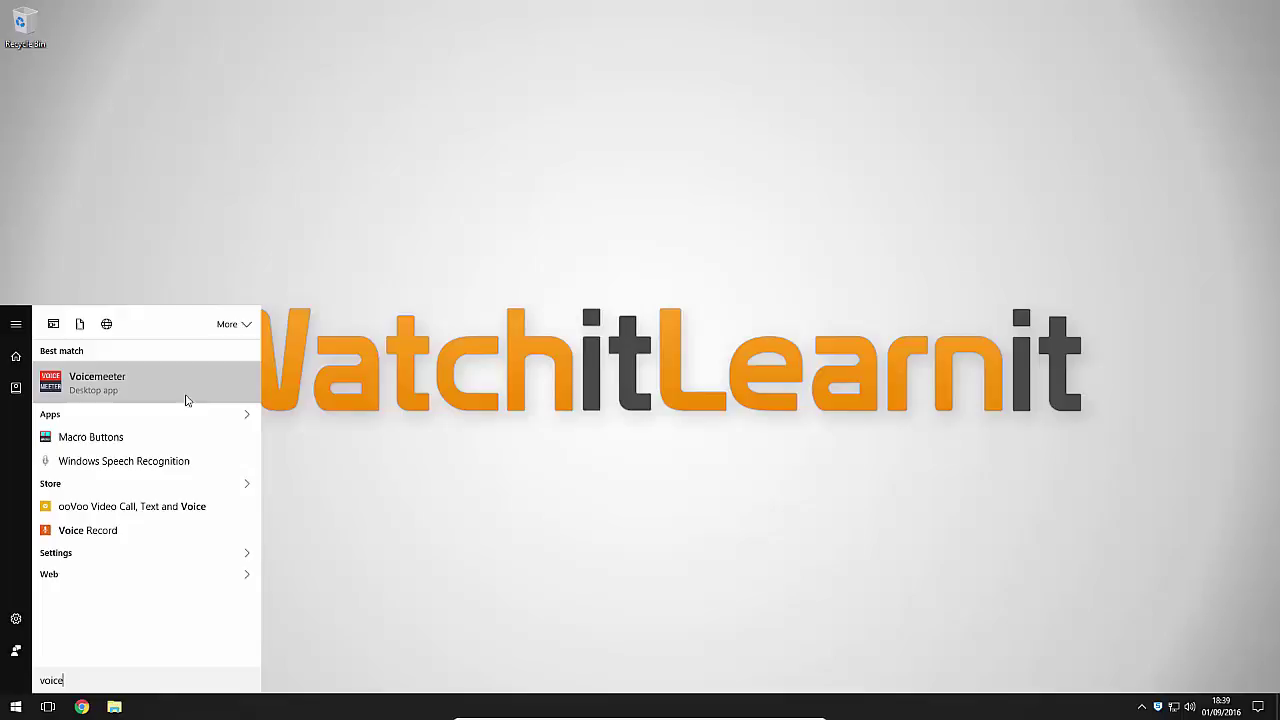
left_click(100, 380)
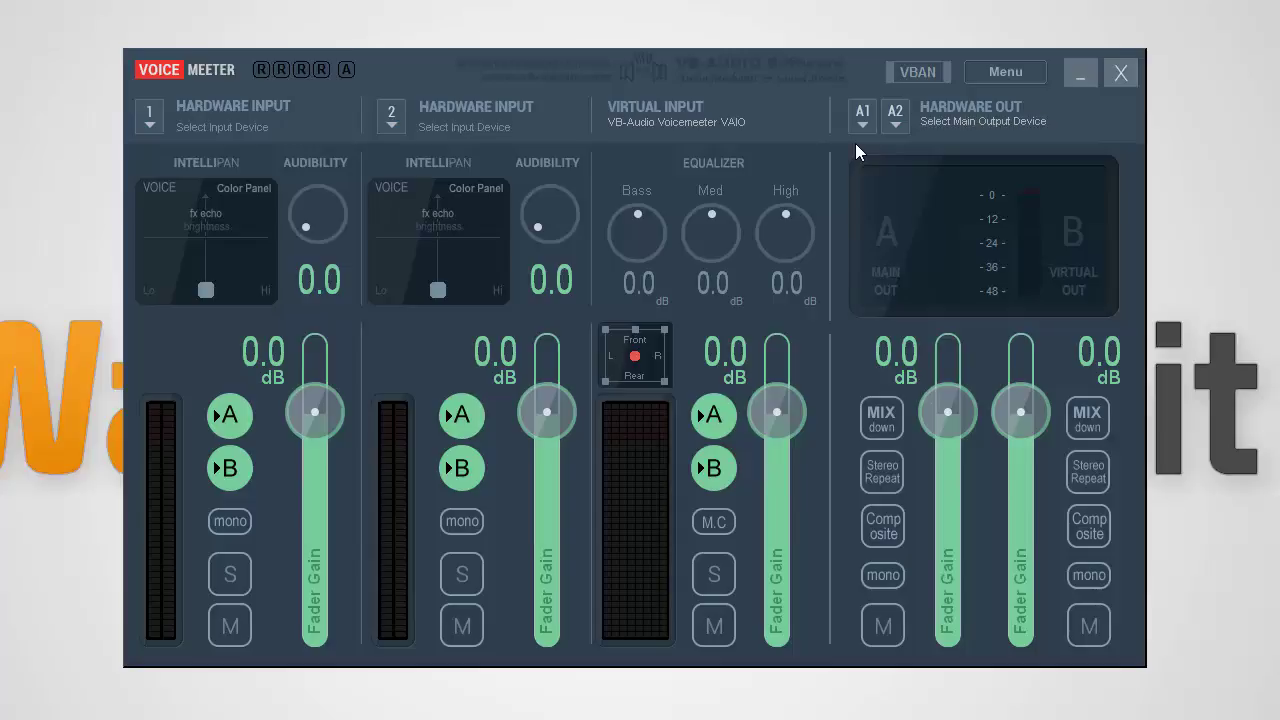
- Set the A1 hardware output to WDM Speakers (High Definition Audio Device)
left_click(855, 130)
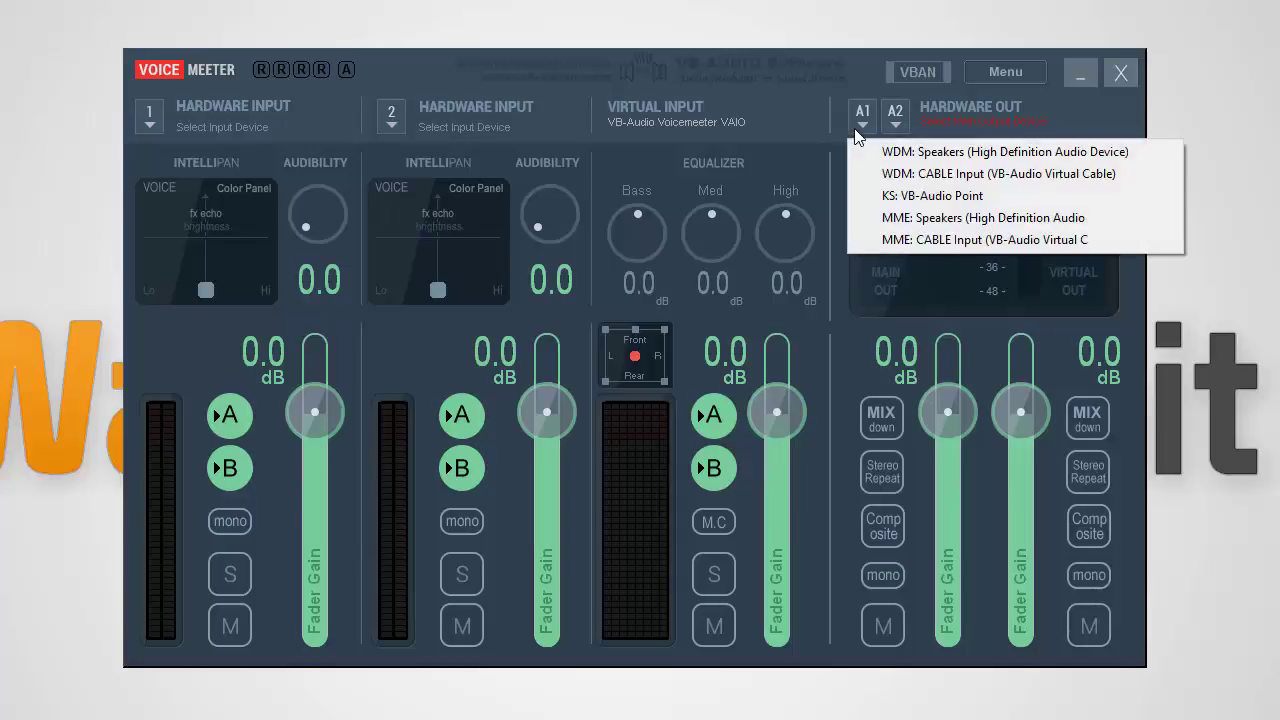
left_click(985, 160)
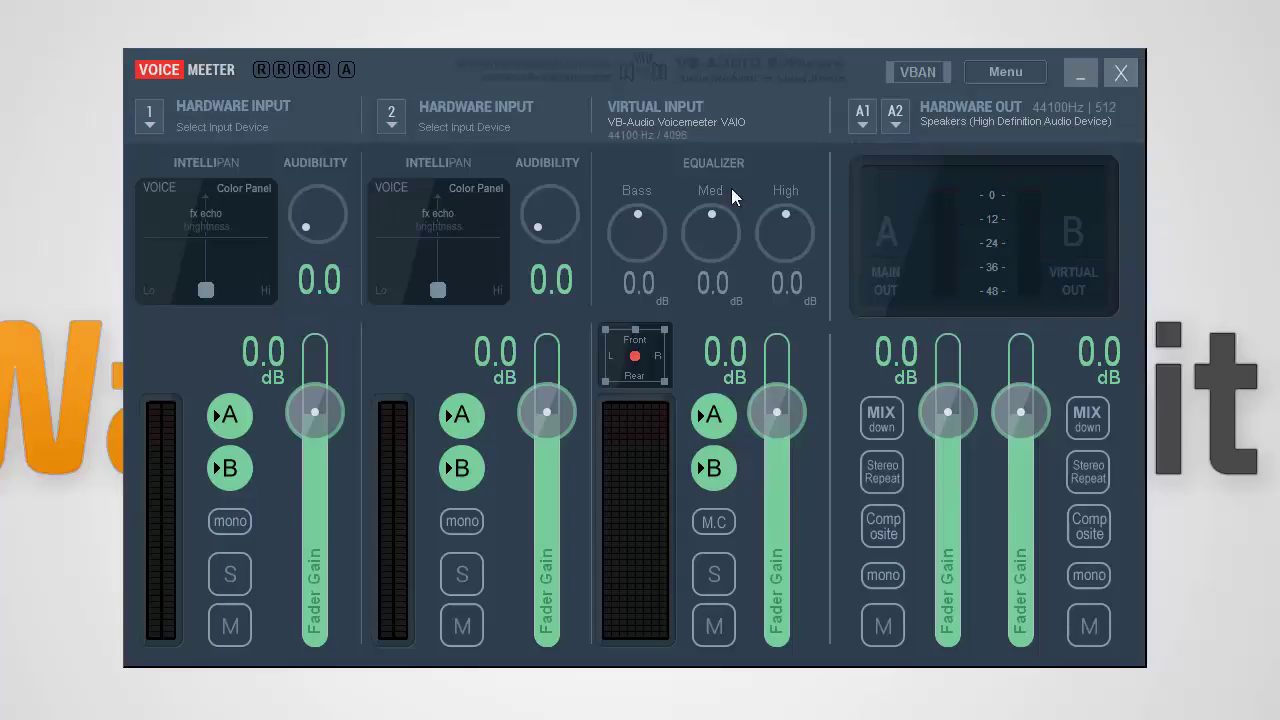
- Make WDM CABLE Output hardware input 1, enable System Tray (Run at Startup), and close the mixer
left_click(150, 127)
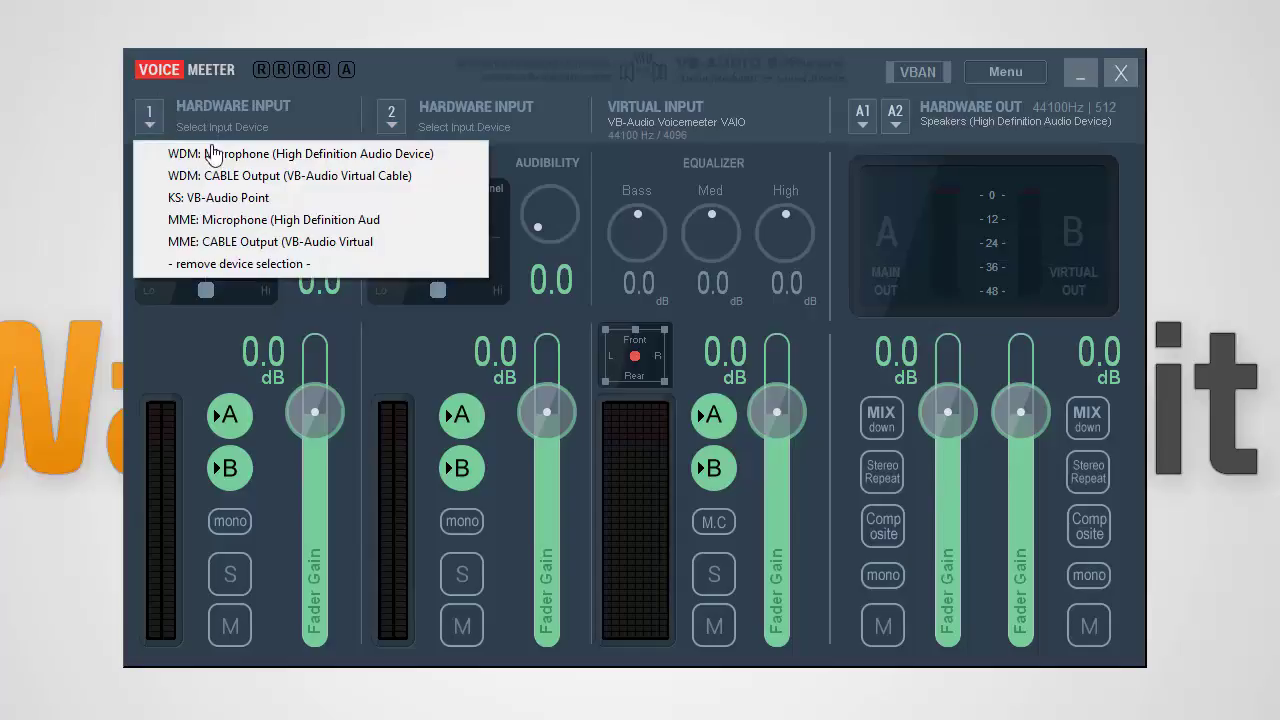
left_click(260, 178)
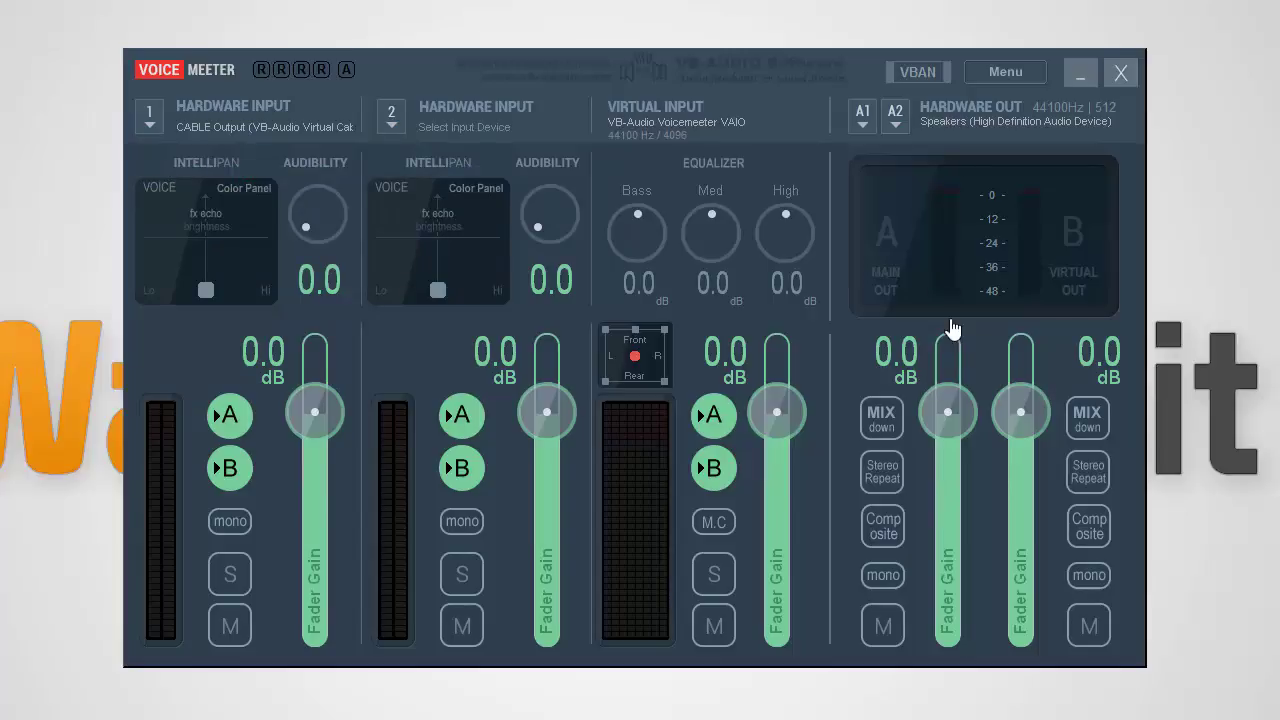
left_click(1006, 72)
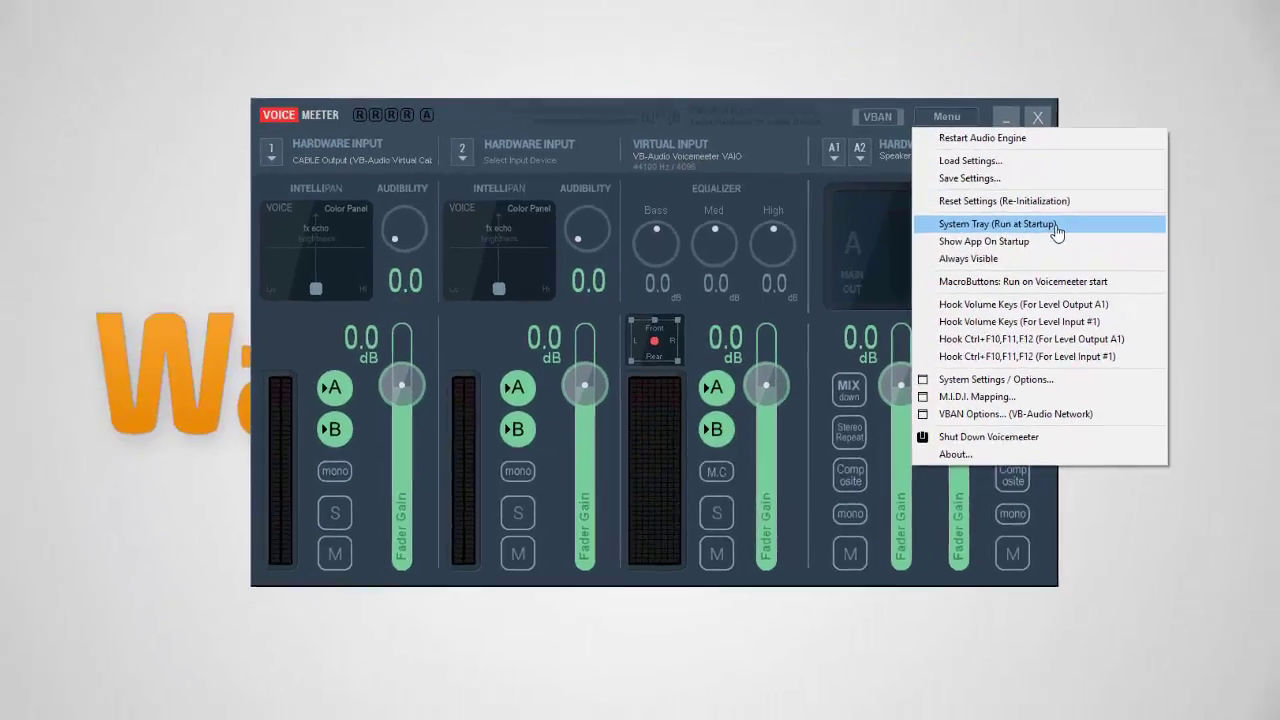
left_click(1143, 209)
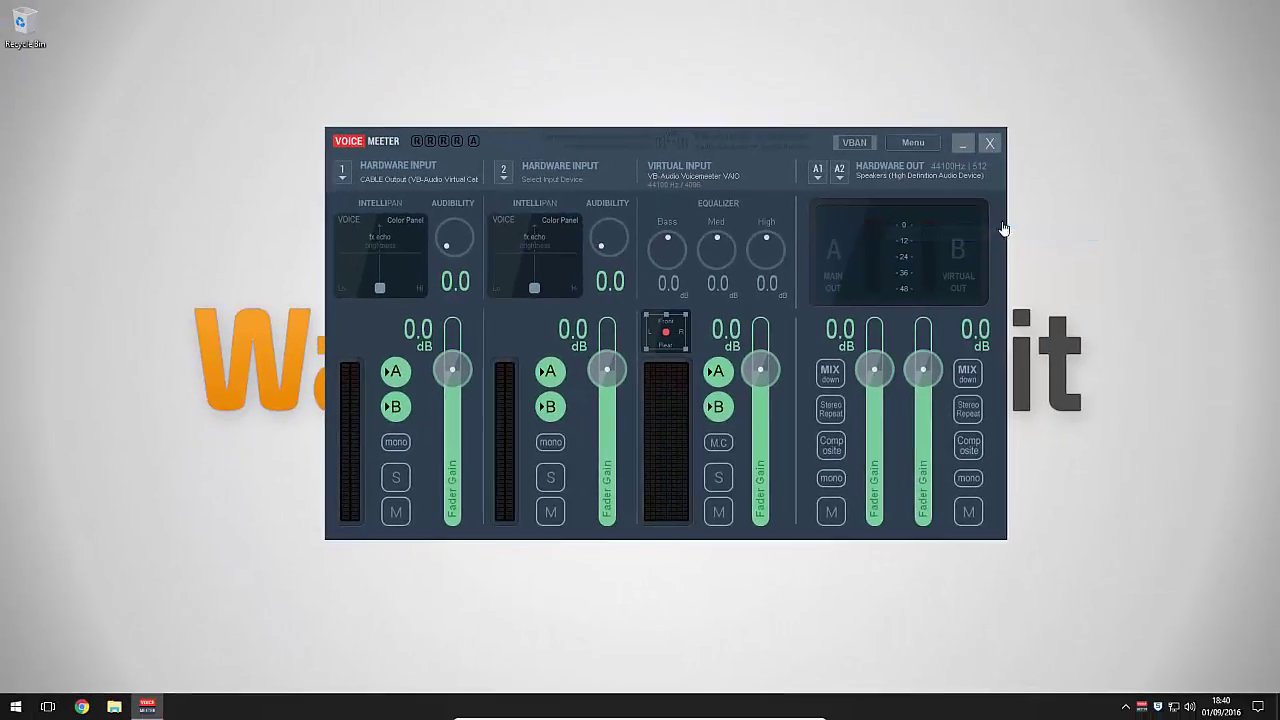
left_click(988, 147)
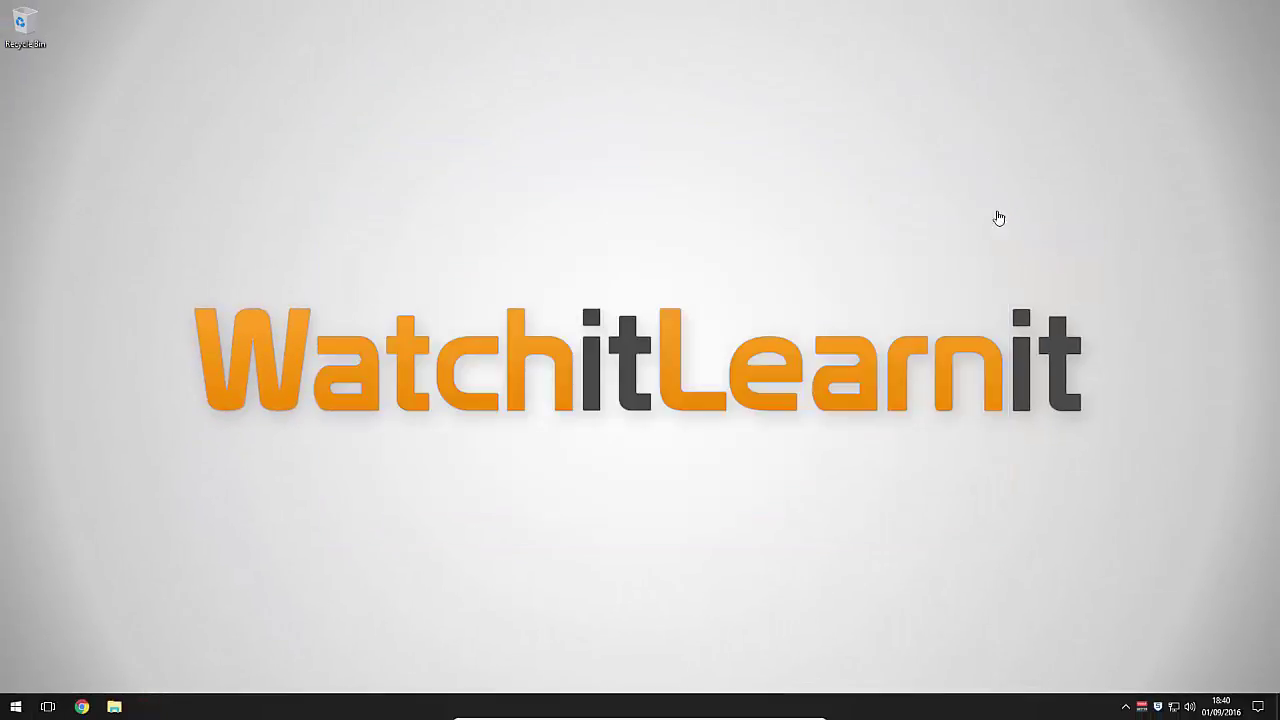
- Make VoiceMeeter Input the default playback device in Windows Sound settings
right_click(1190, 708)
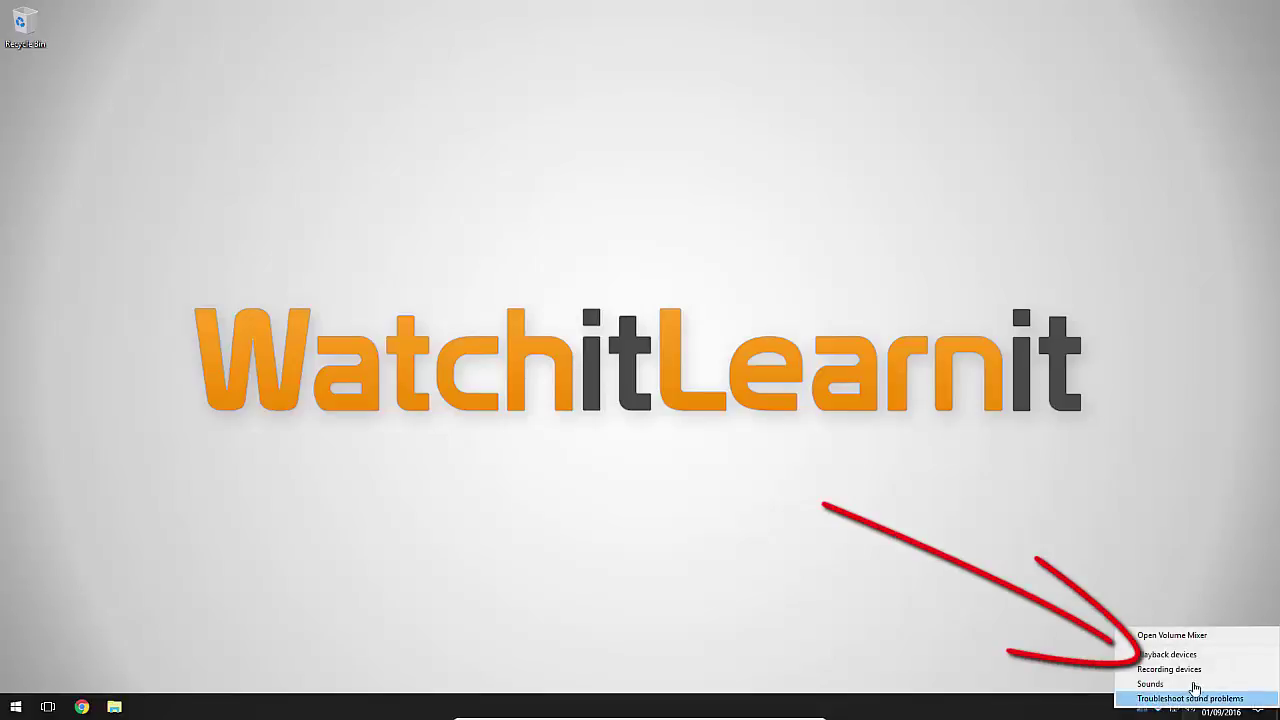
left_click(1160, 655)
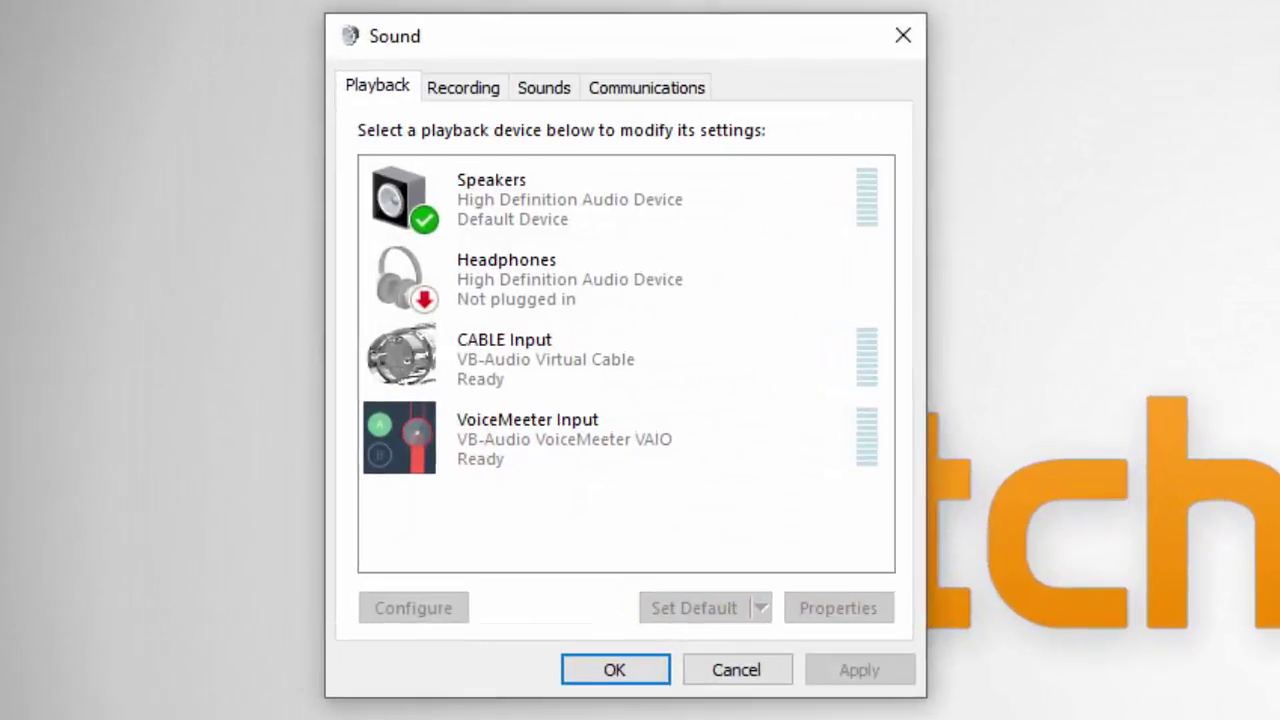
right_click(565, 450)
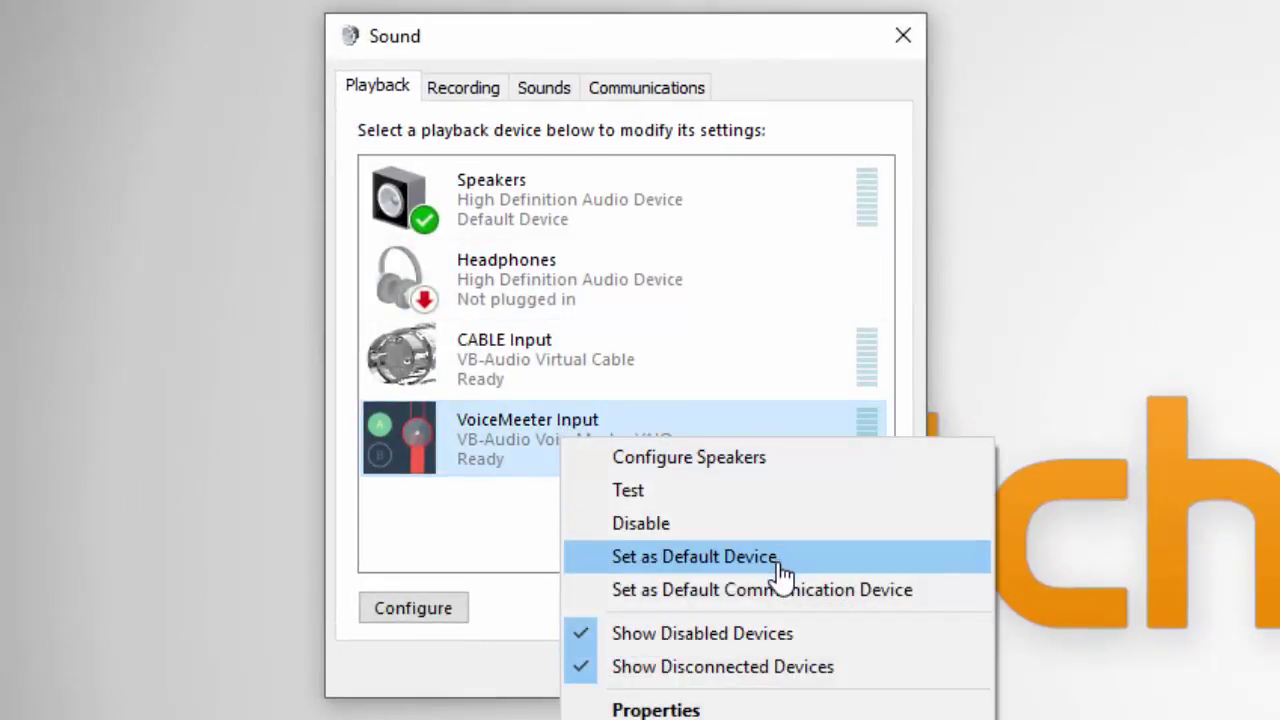
left_click(782, 566)
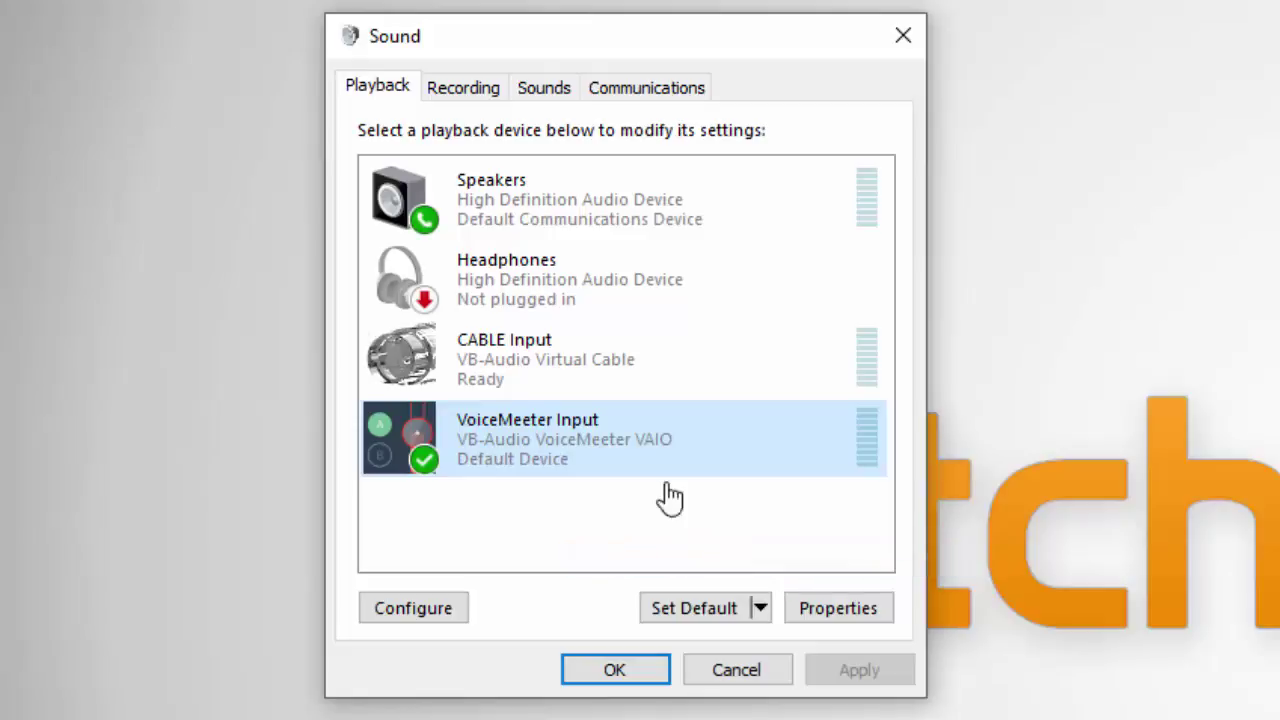
- Make CABLE Input the default communications device and confirm the Sound dialog
right_click(571, 371)
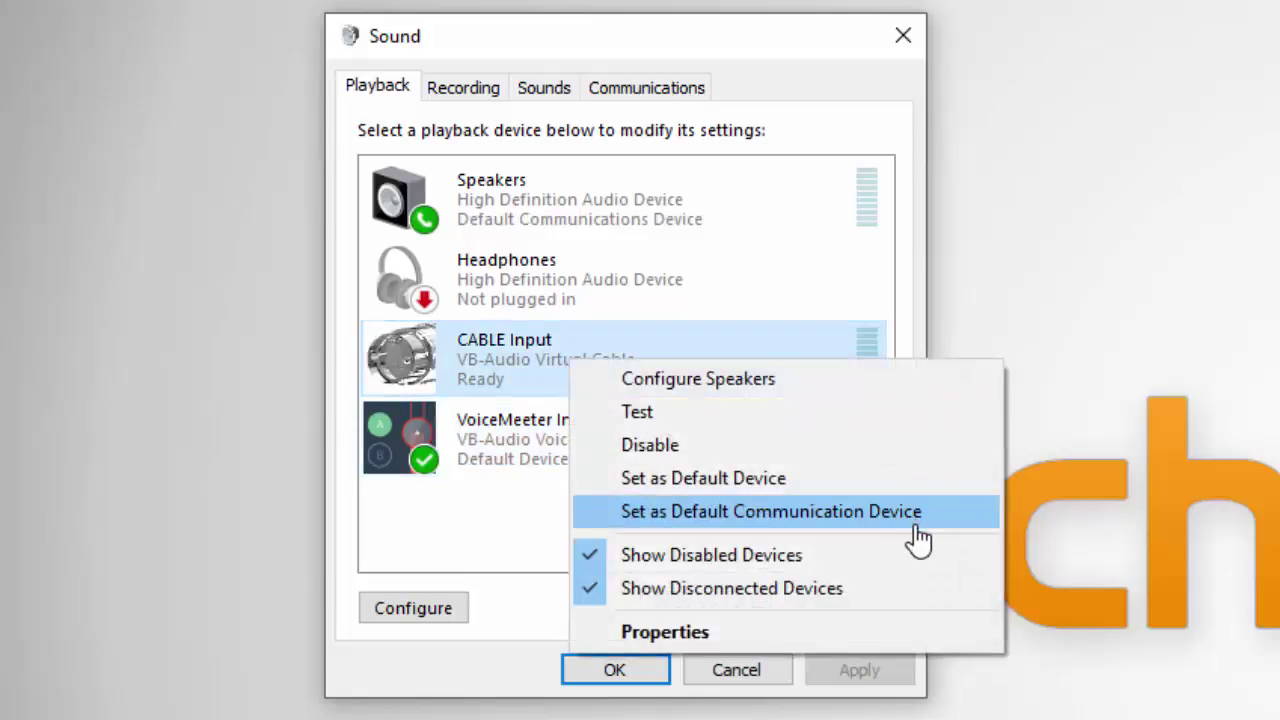
left_click(919, 538)
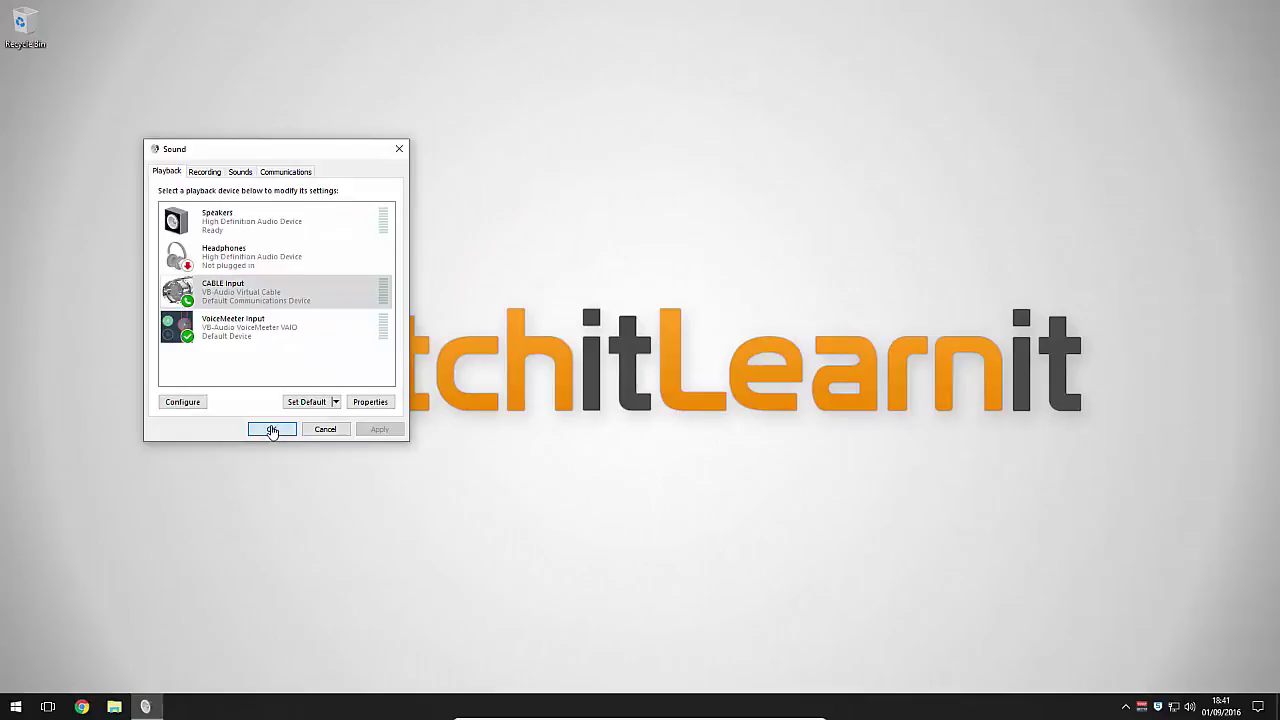
left_click(614, 670)
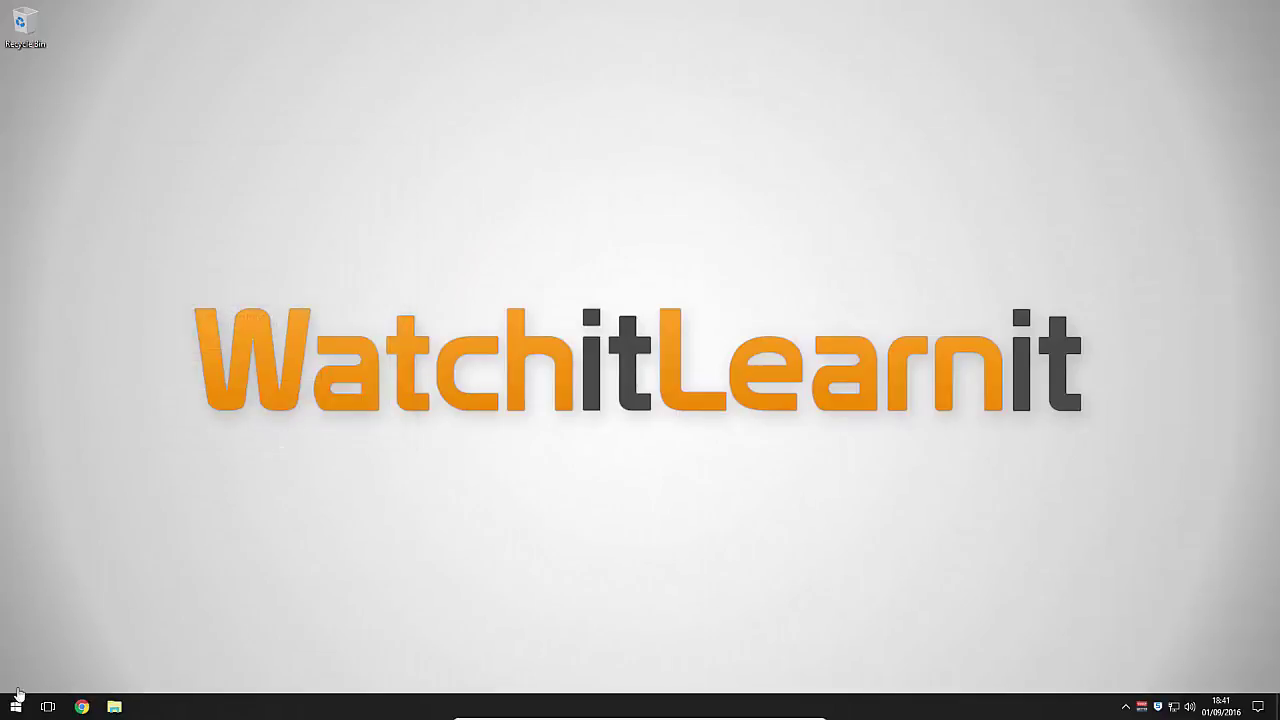
- Launch Discord by searching for 'discord' in the Start menu
key("super")
type("discord")
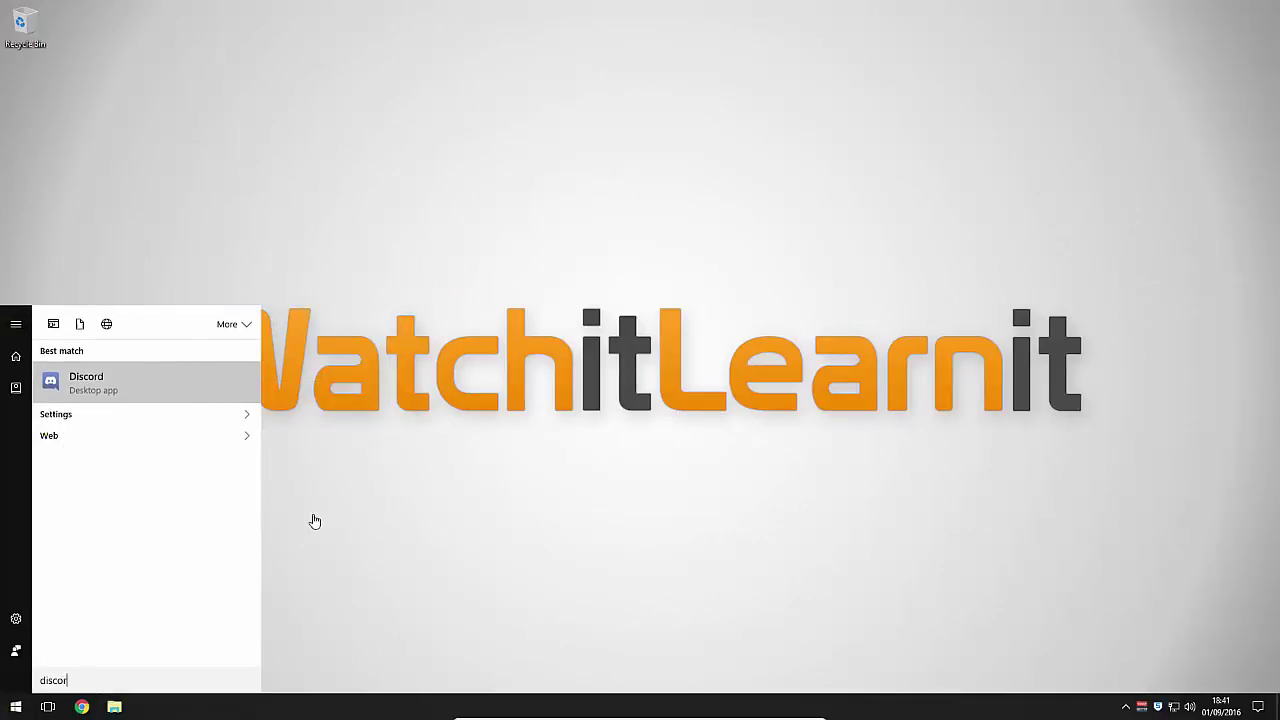
key("Return")
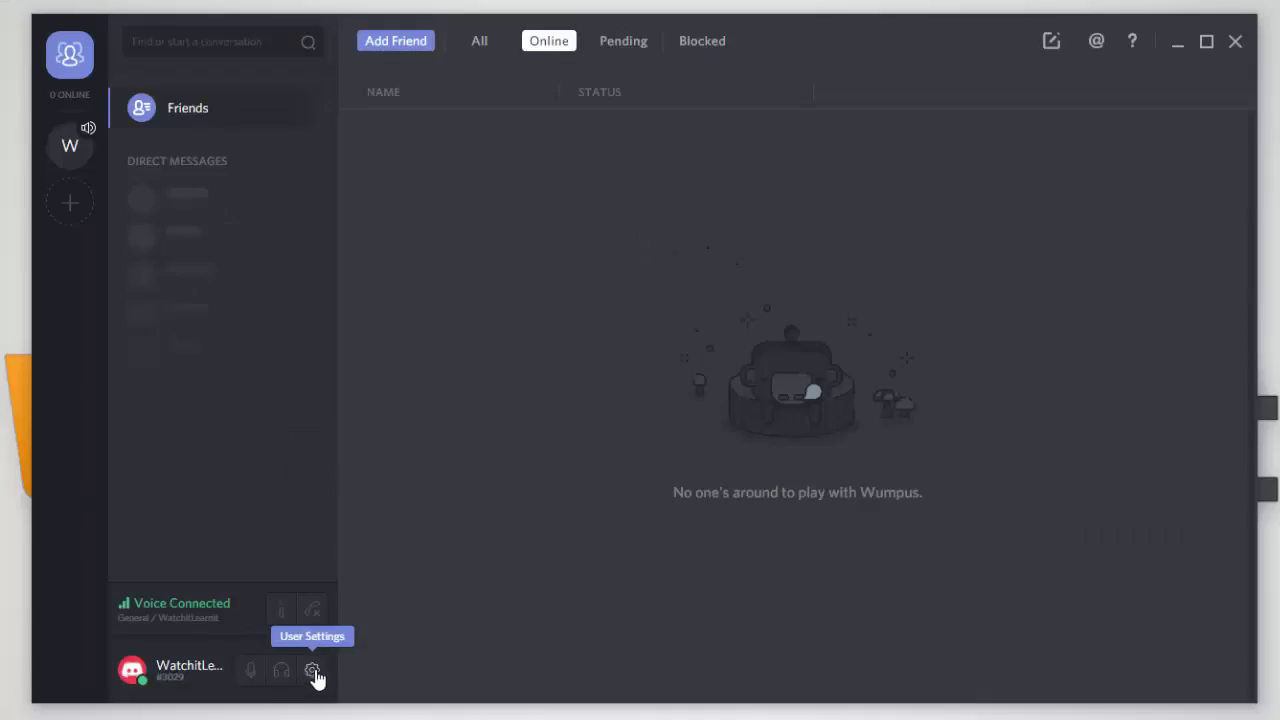
- In Discord Voice settings, set input to Microphone and output to CABLE Input, then close
left_click(412, 528)
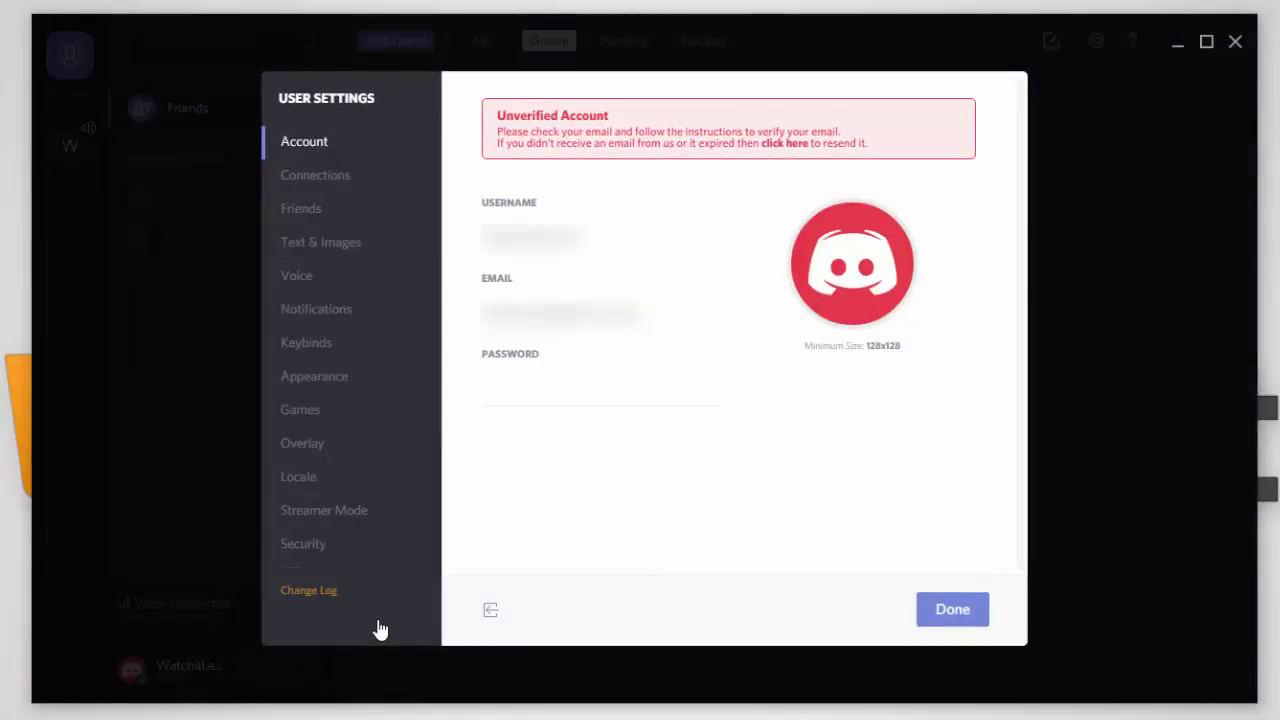
left_click(310, 282)
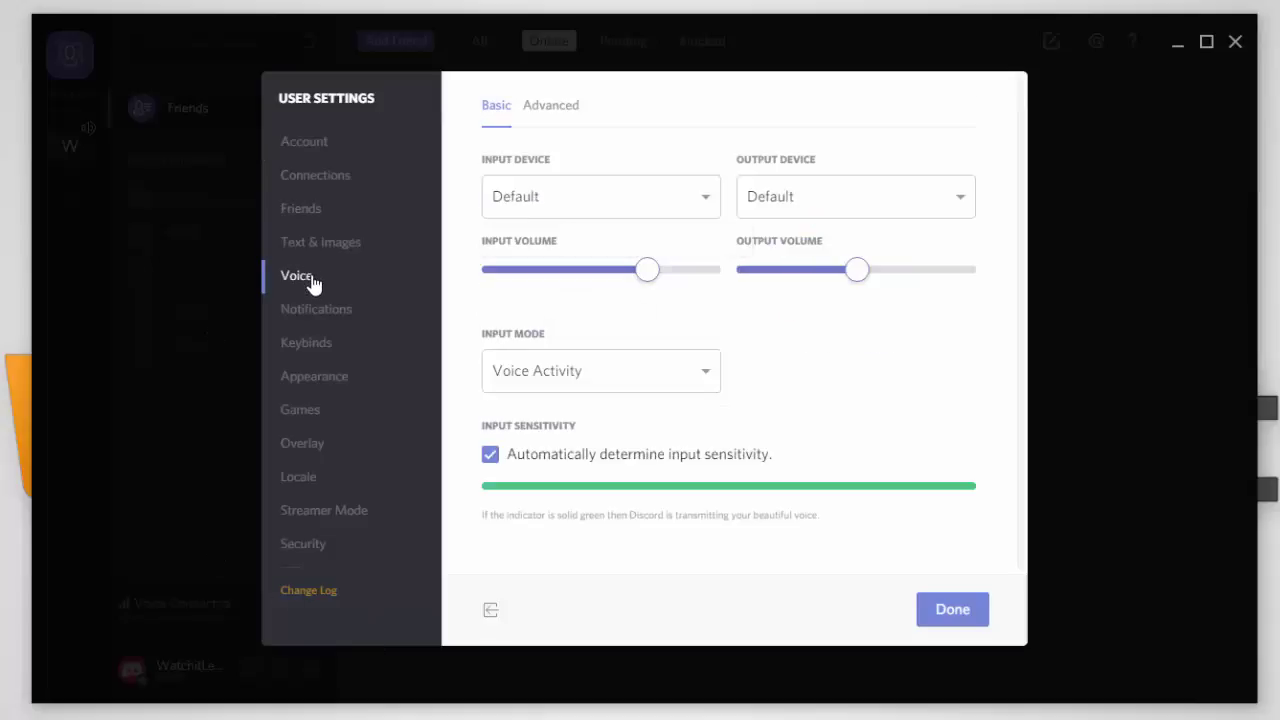
left_click(575, 216)
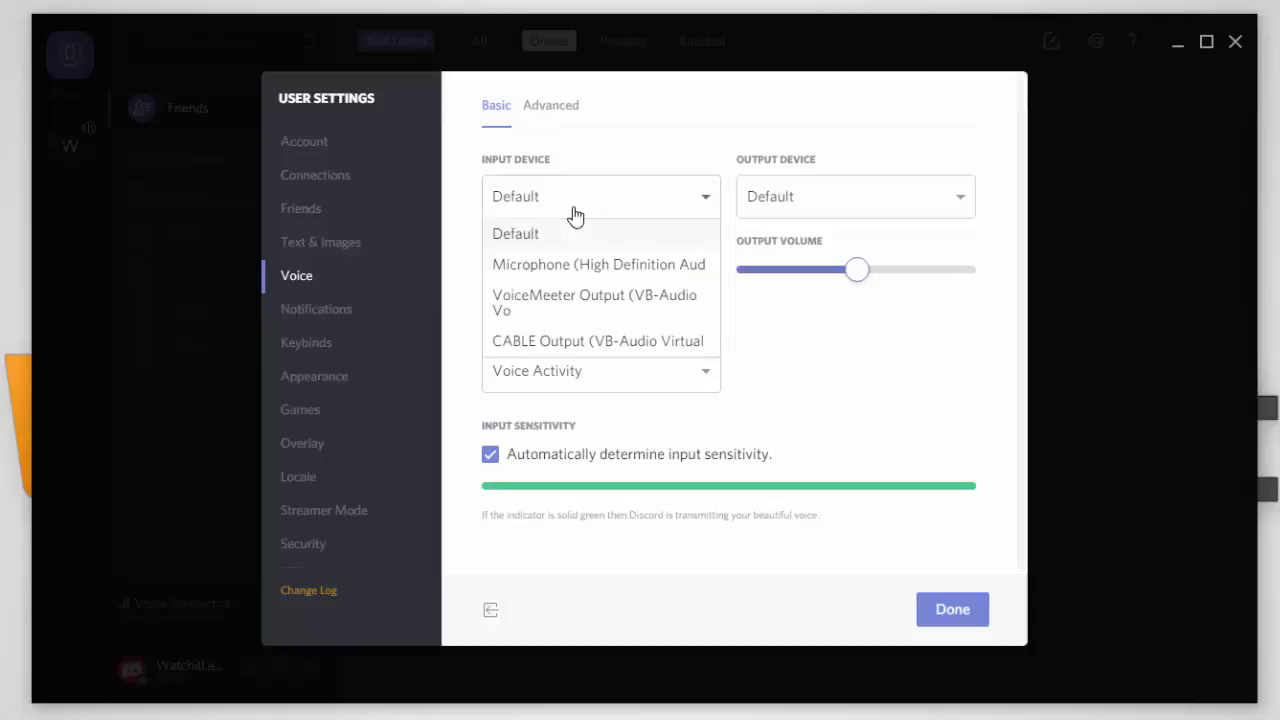
left_click(578, 266)
left_click(845, 214)
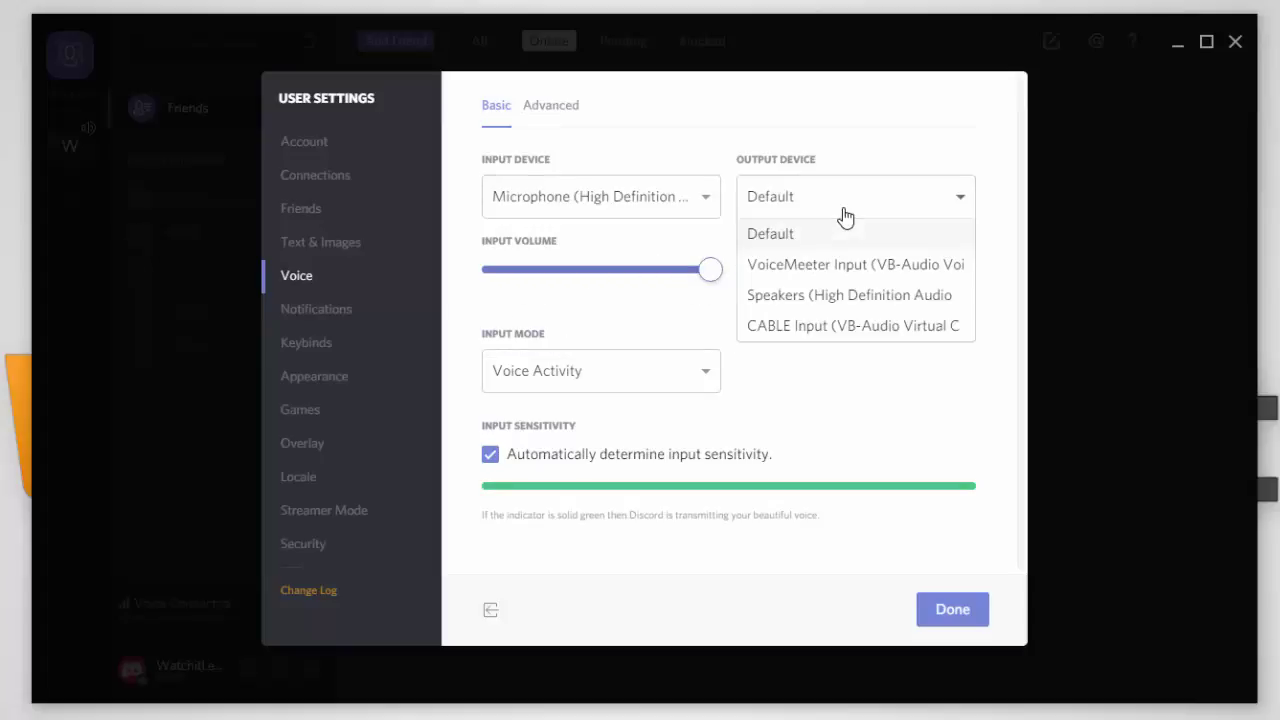
left_click(846, 334)
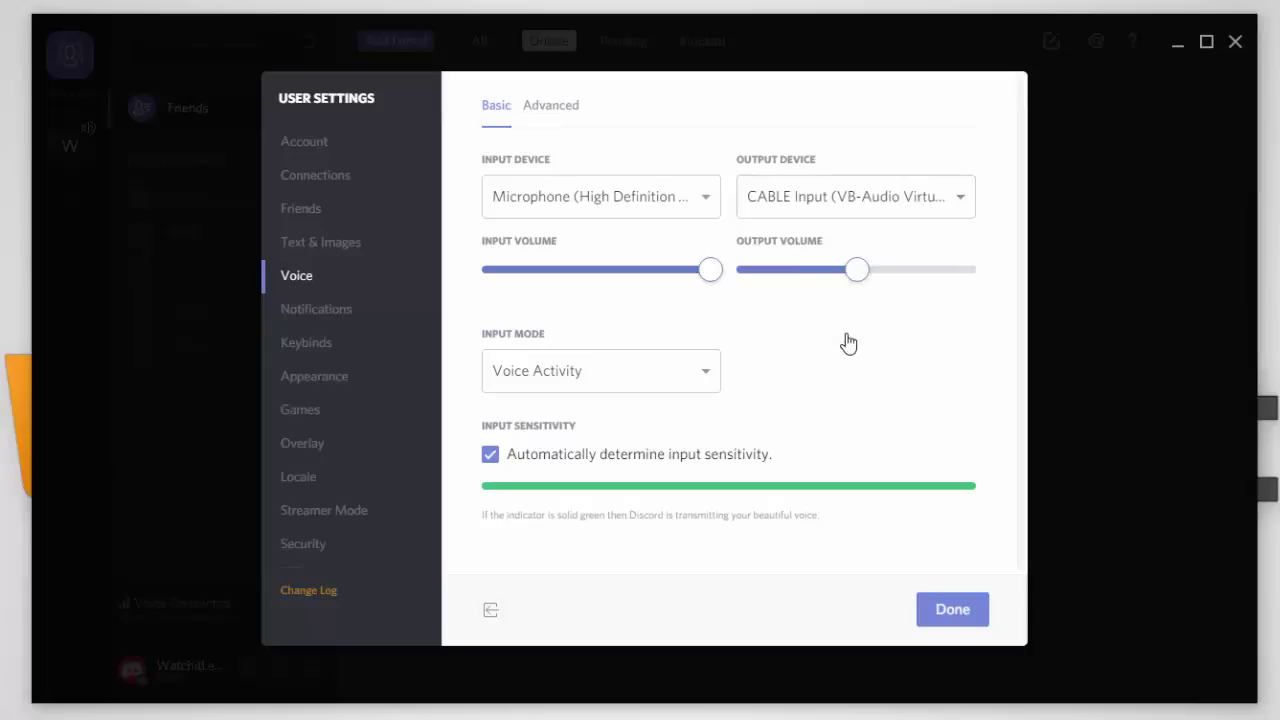
left_click(949, 606)
- Close Discord, launch Dxtory with administrator rights, and show its Audio recording settings
left_click(1235, 41)
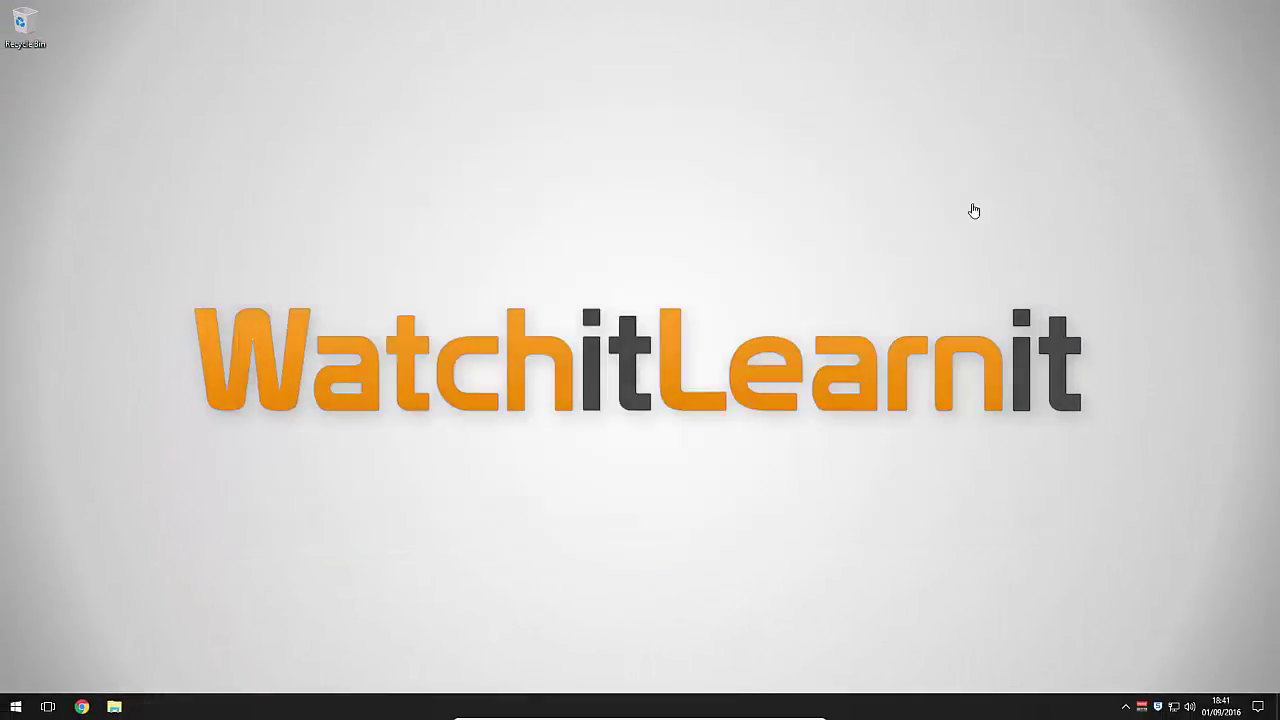
left_click(15, 706)
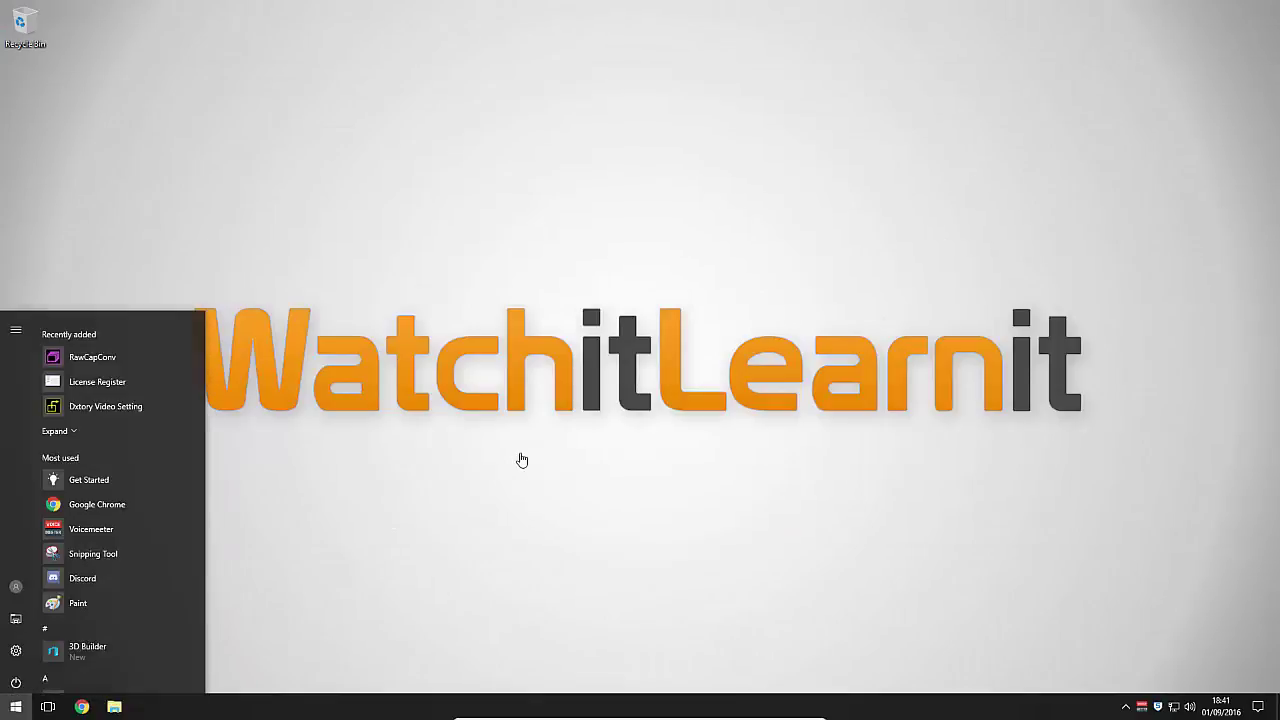
type("dxtory")
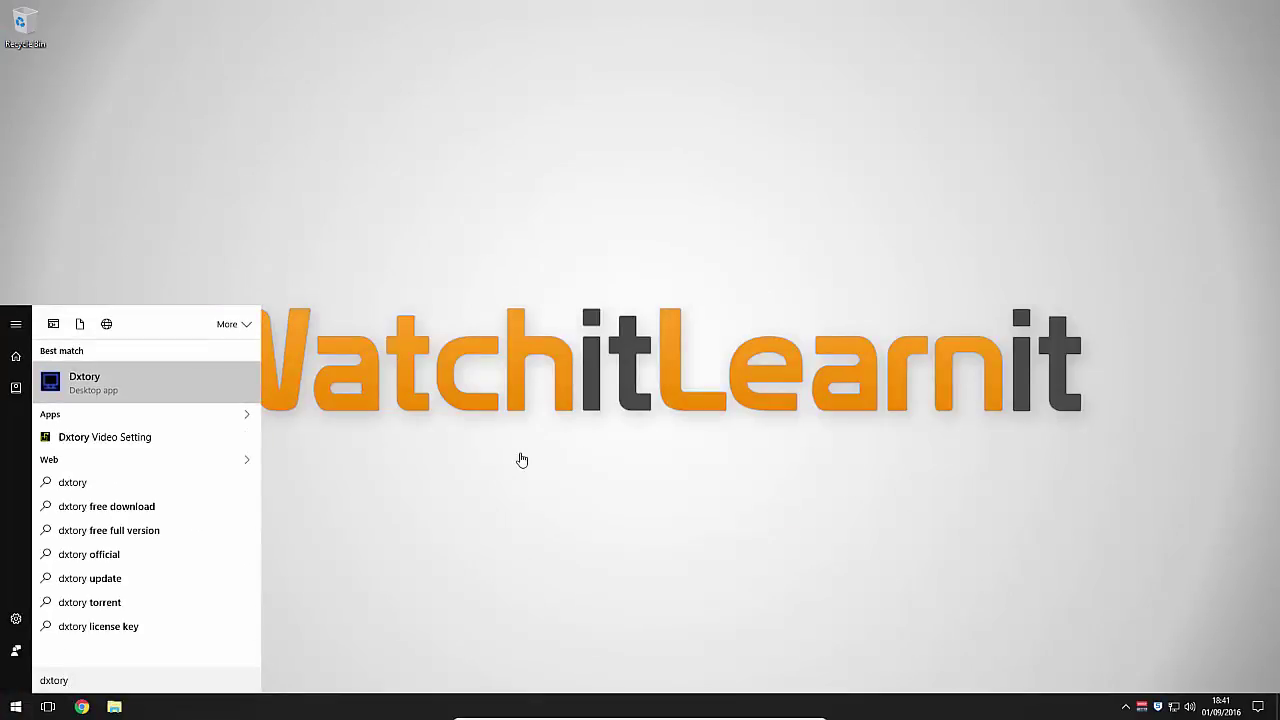
key("Return")
left_click(521, 455)
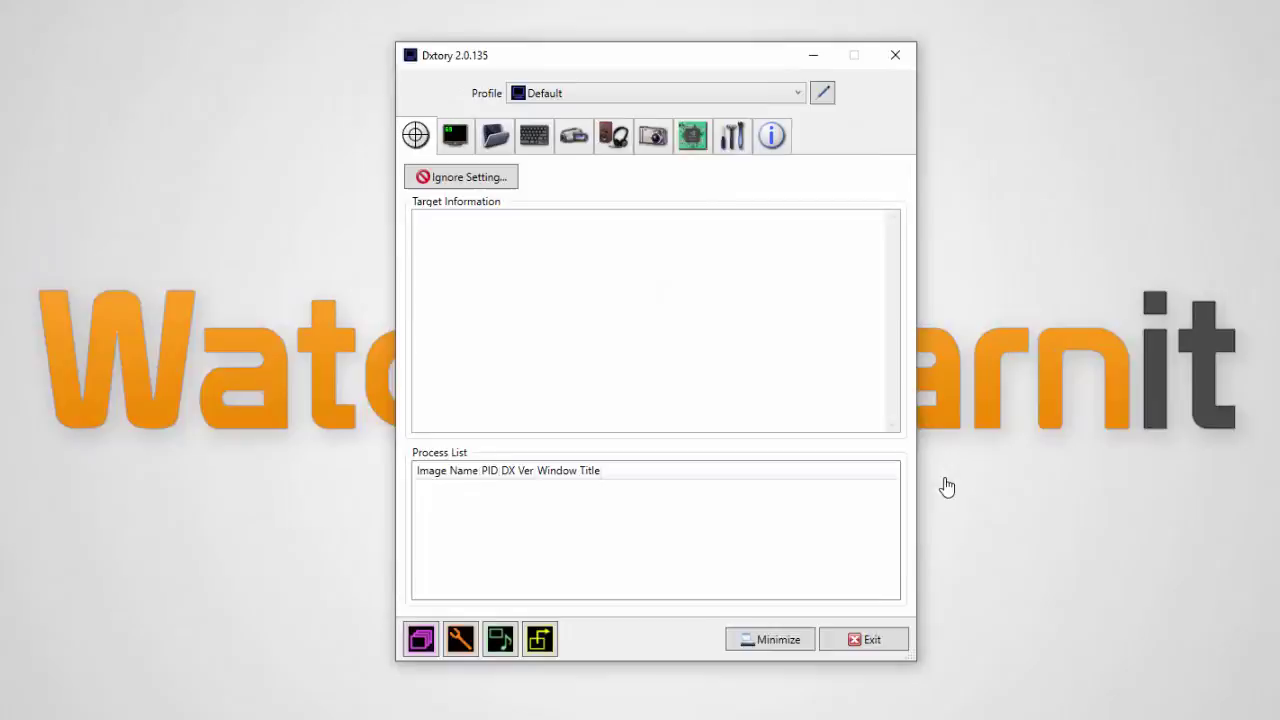
left_click(612, 112)
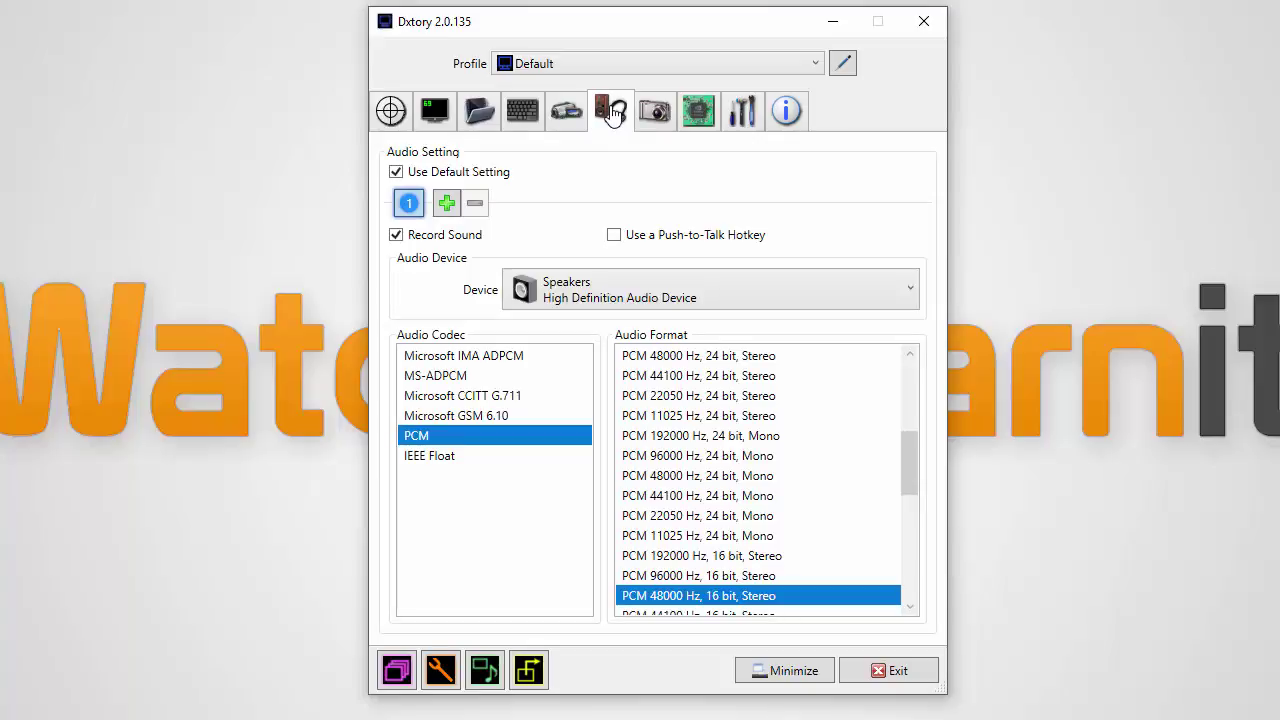
- Add audio streams 2 and 3, and record the Microphone on stream 1
left_click(446, 206)
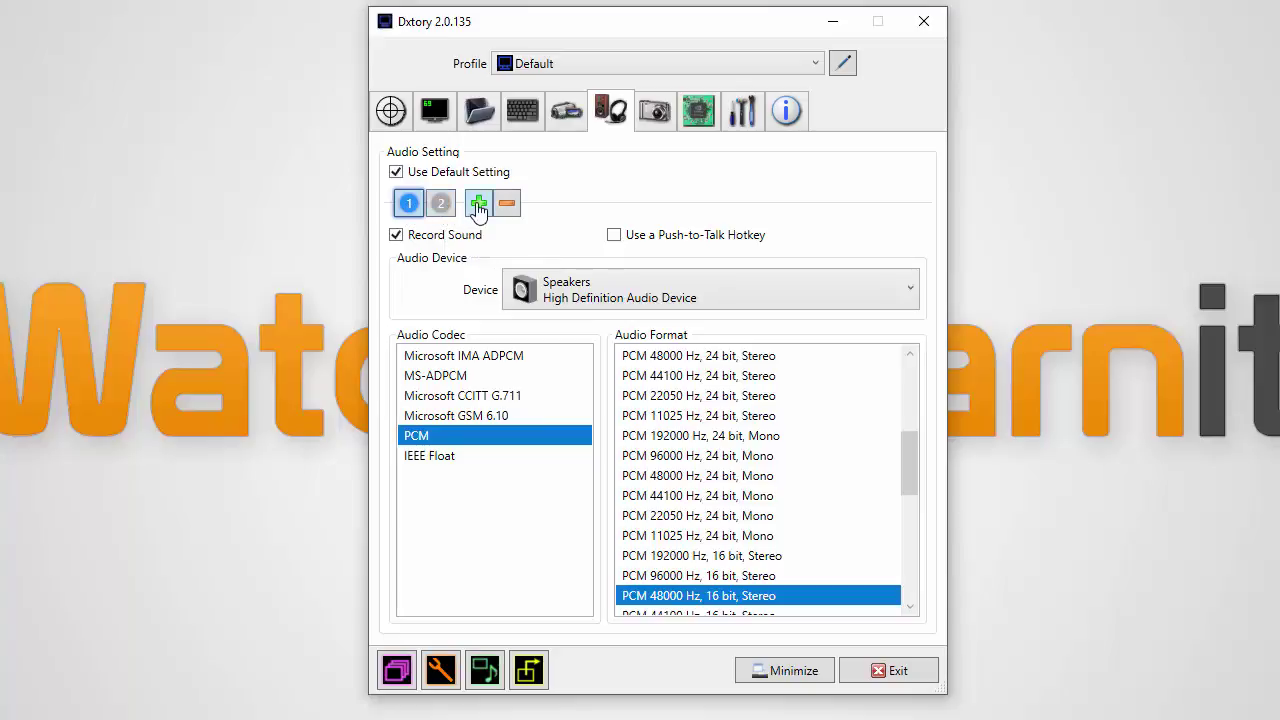
left_click(478, 204)
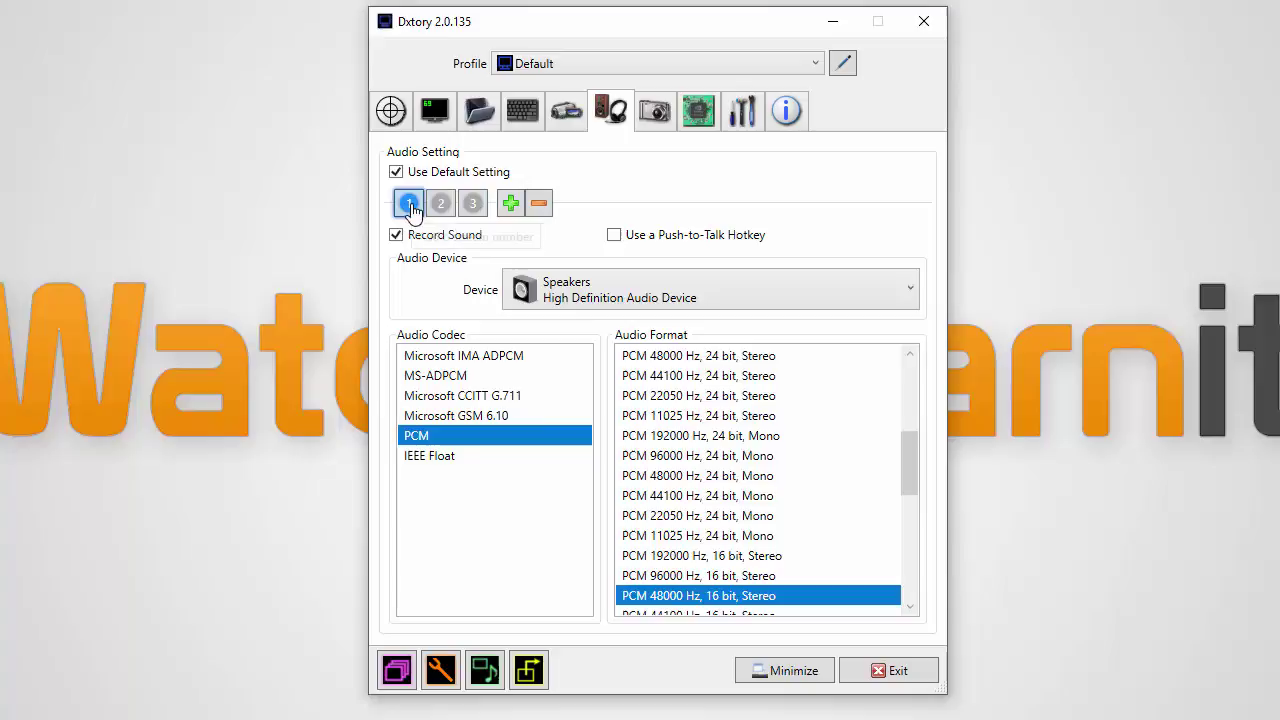
left_click(564, 292)
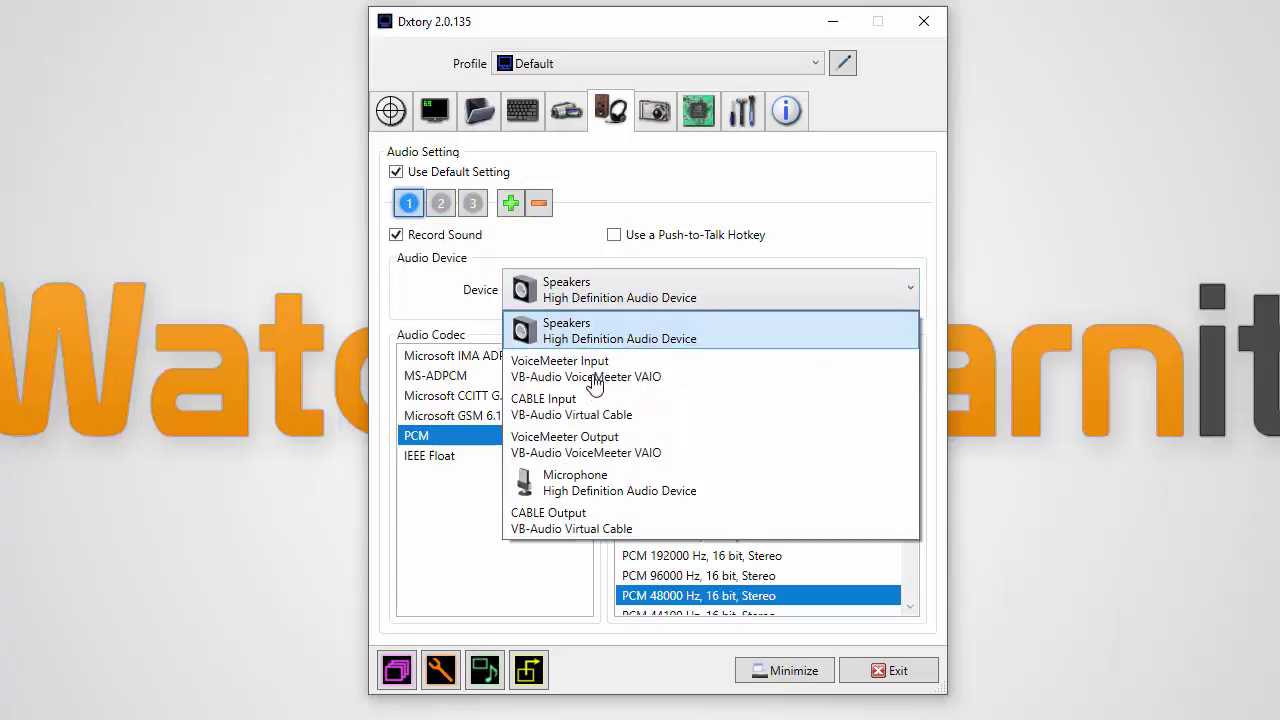
left_click(605, 490)
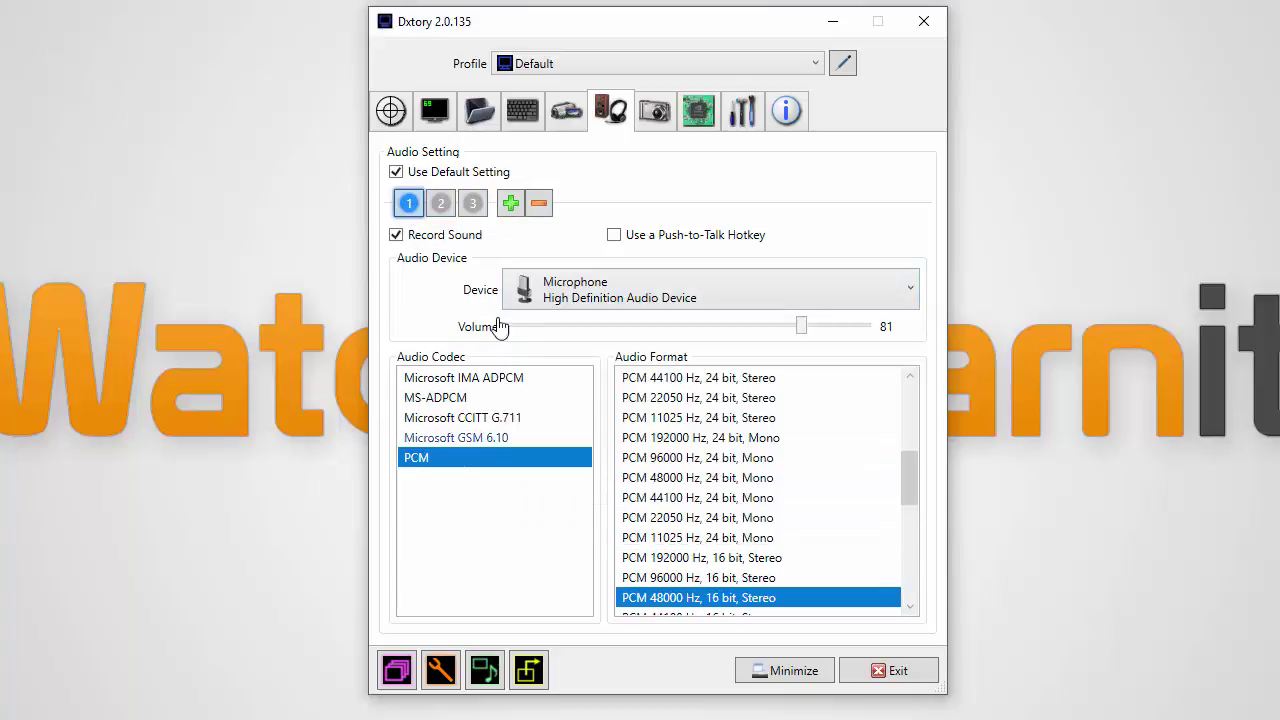
- Record VoiceMeeter Input on stream 2 and CABLE Input on stream 3
left_click(440, 204)
left_click(570, 290)
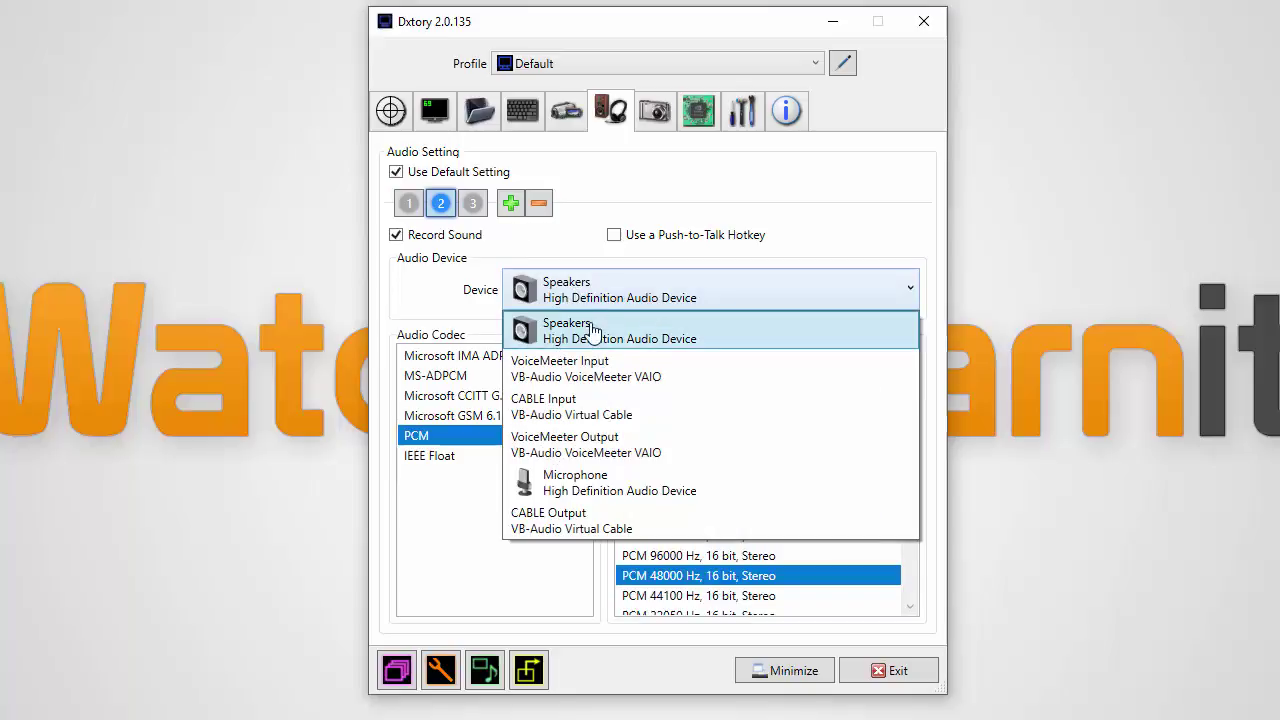
left_click(689, 389)
left_click(473, 204)
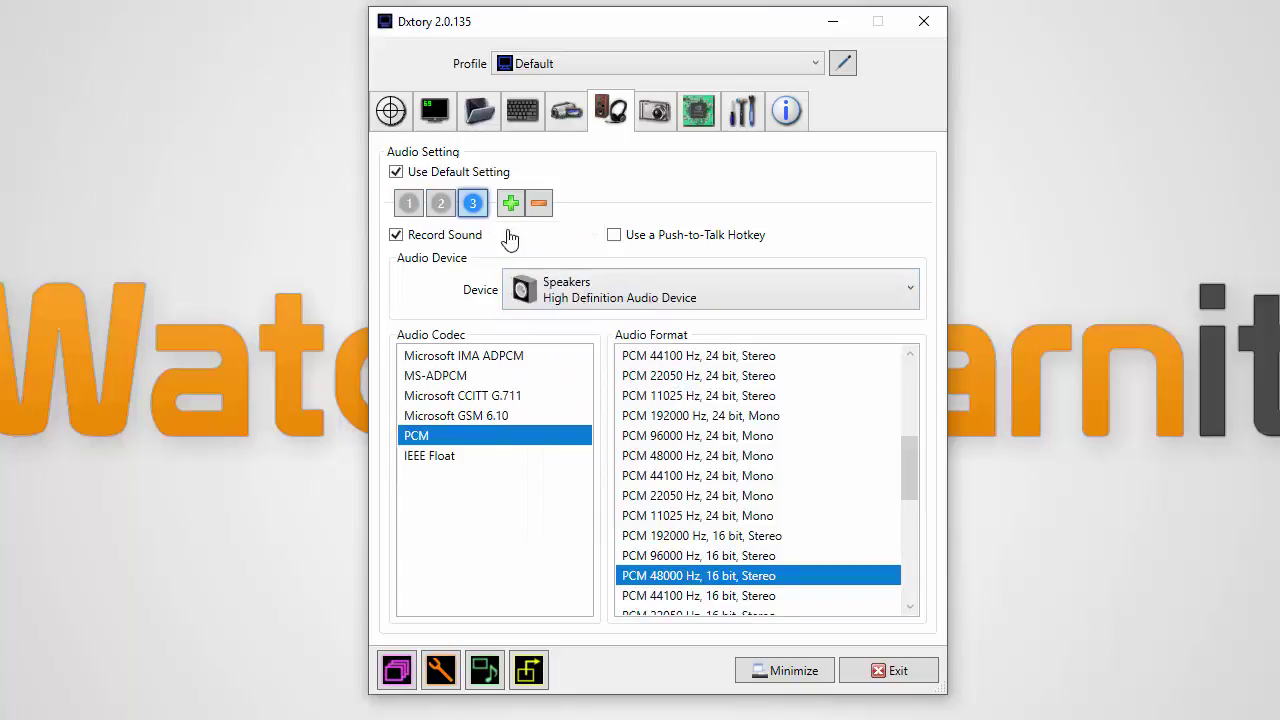
left_click(578, 290)
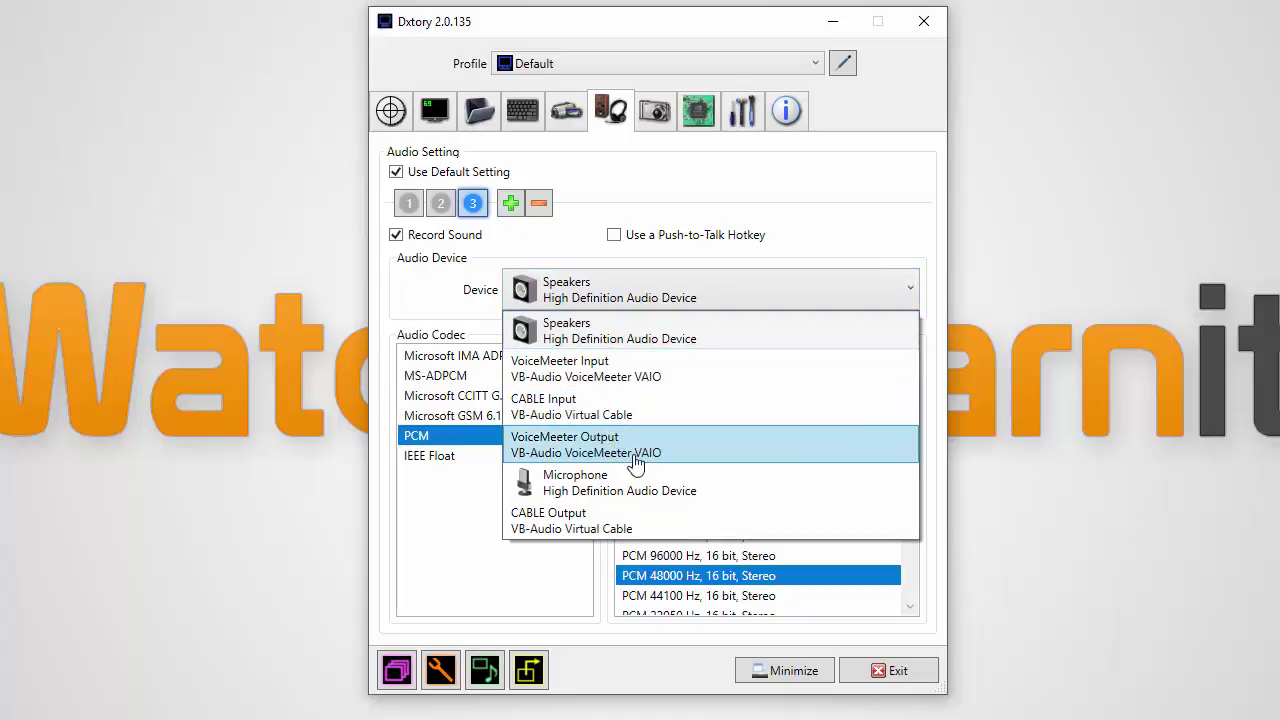
left_click(530, 411)
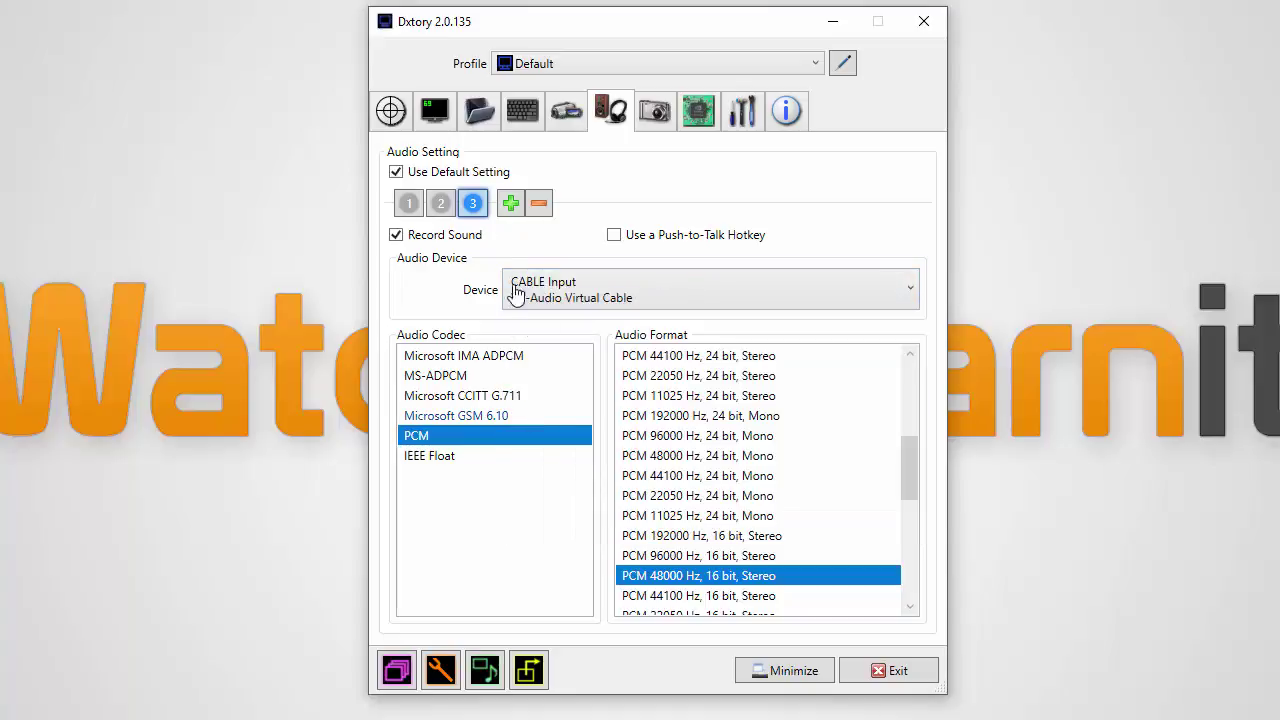